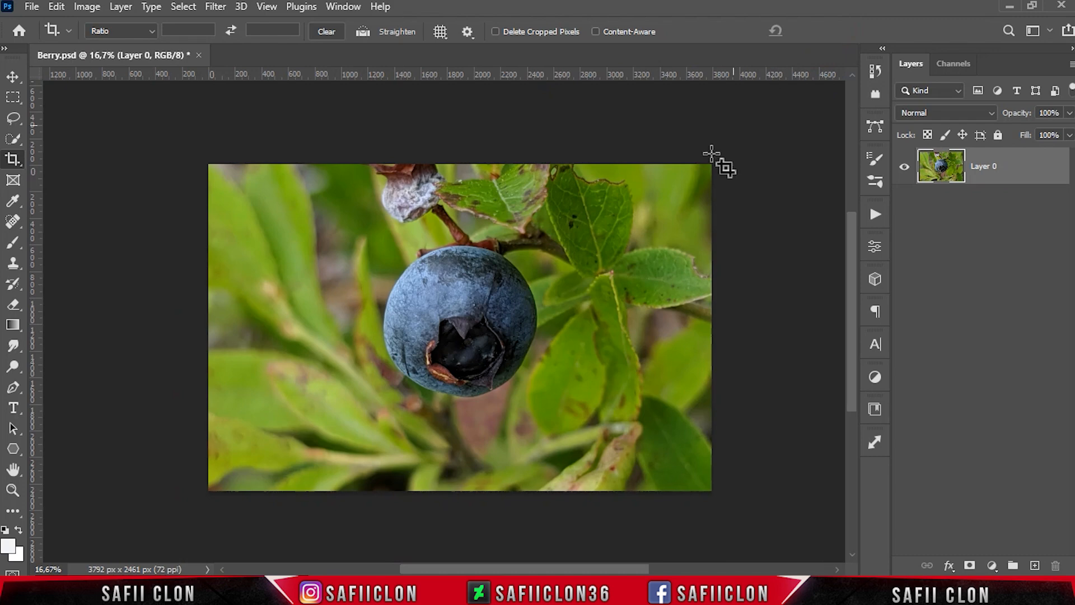
Step: Duplicate the berry photo layer twice to get a stack of three identical layers
right_click(1012, 166)
click(846, 83)
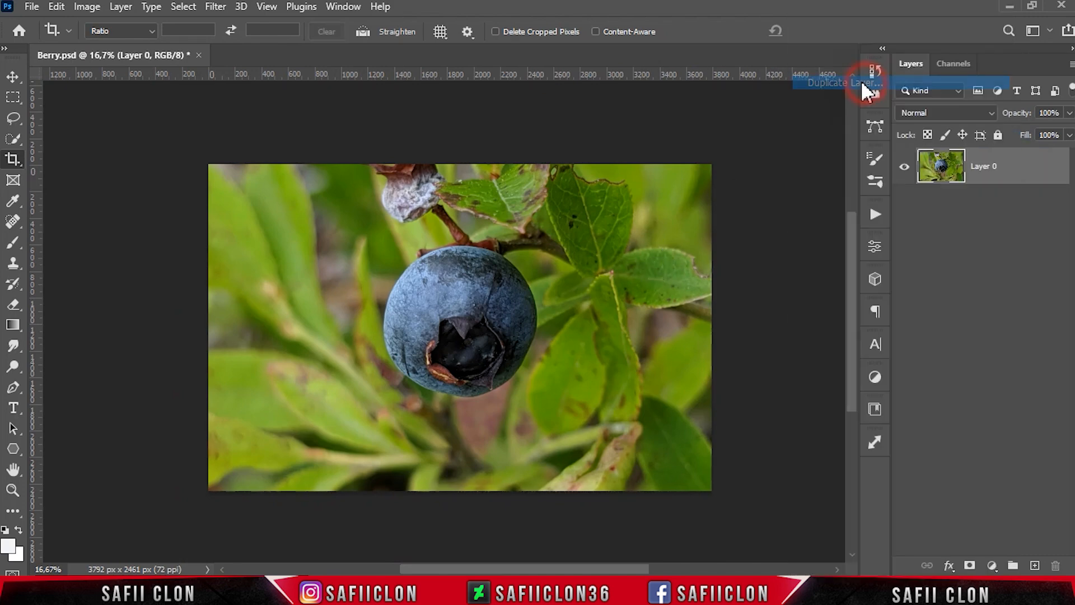
click(686, 148)
right_click(1027, 176)
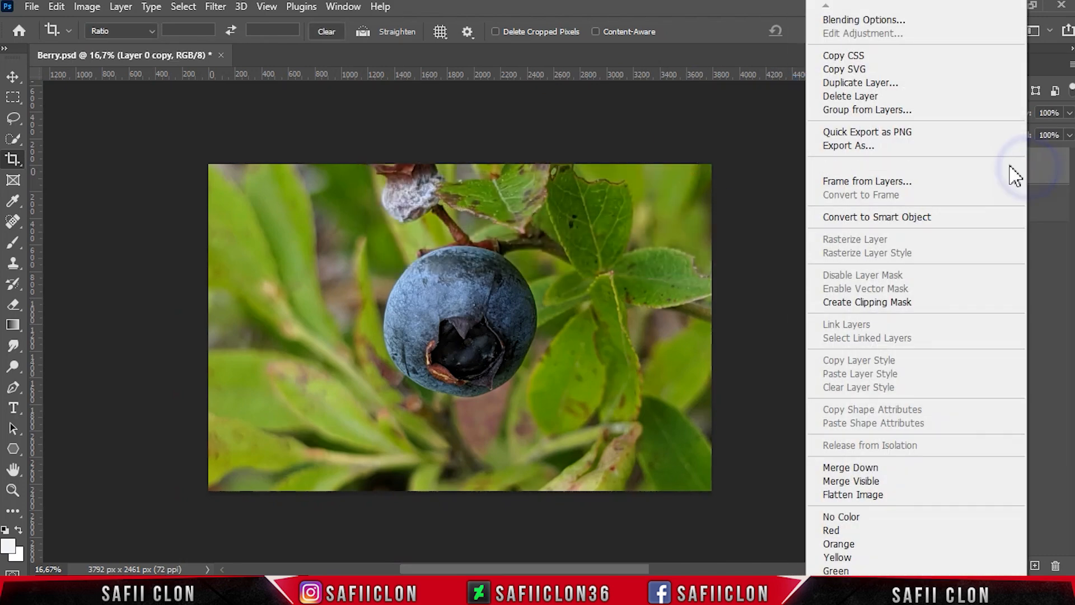
click(840, 83)
click(673, 148)
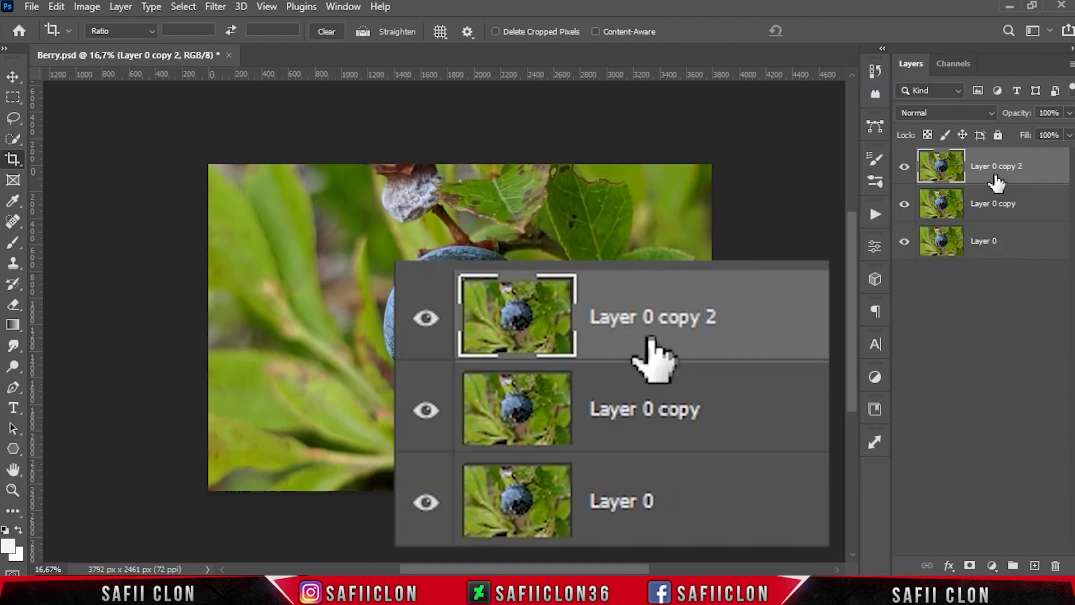
Step: Rename the three layers from top to bottom as BB, BACKGROUND and ORIGINAL
double_click(1006, 167)
text(BB)
click(989, 181)
double_click(996, 204)
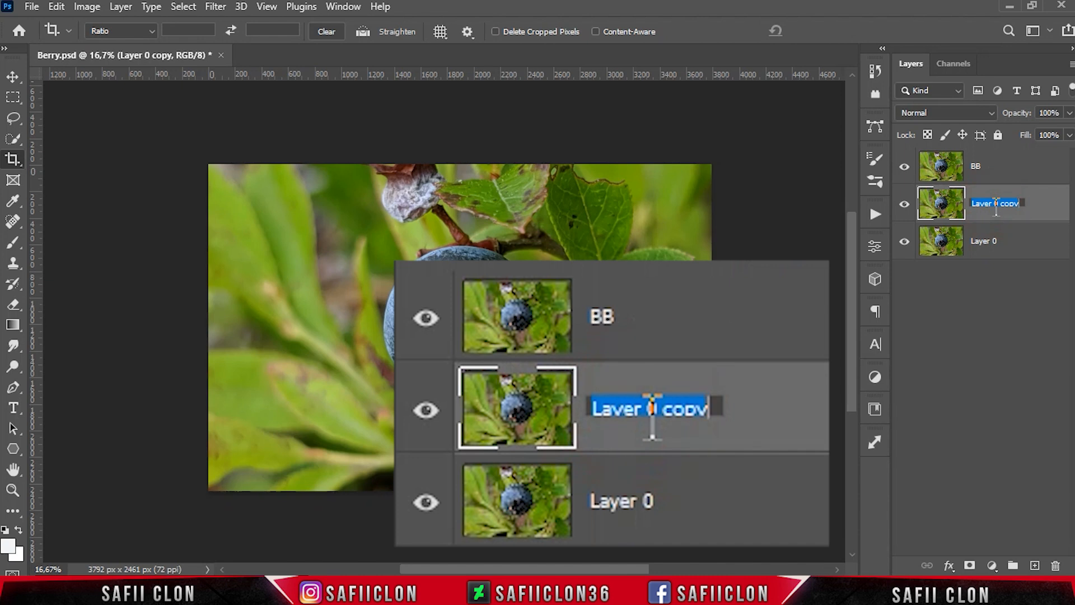
text(BACKGROUND)
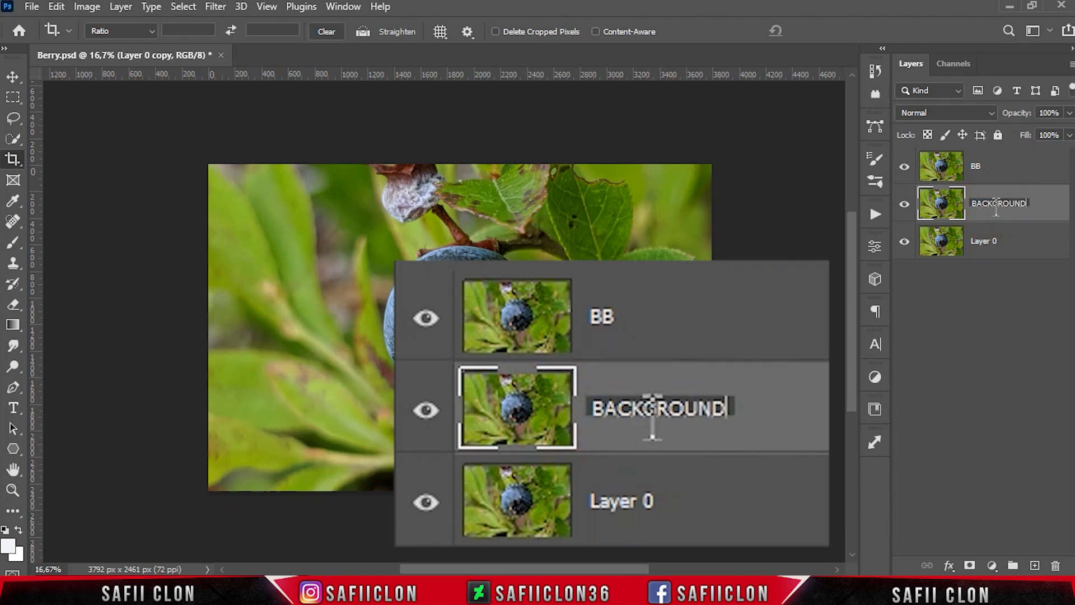
click(1049, 213)
click(983, 247)
double_click(983, 242)
text(ORIGINAL)
click(1032, 245)
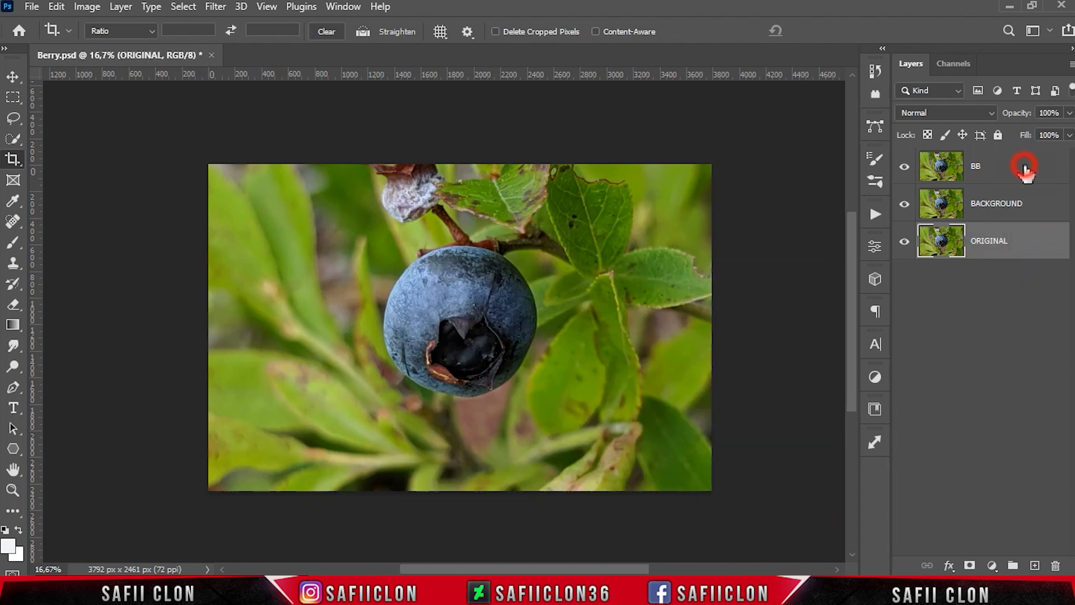
Step: Select the blueberry on the BB layer using the Quick Selection tool with a 40 px brush
click(1025, 168)
click(13, 138)
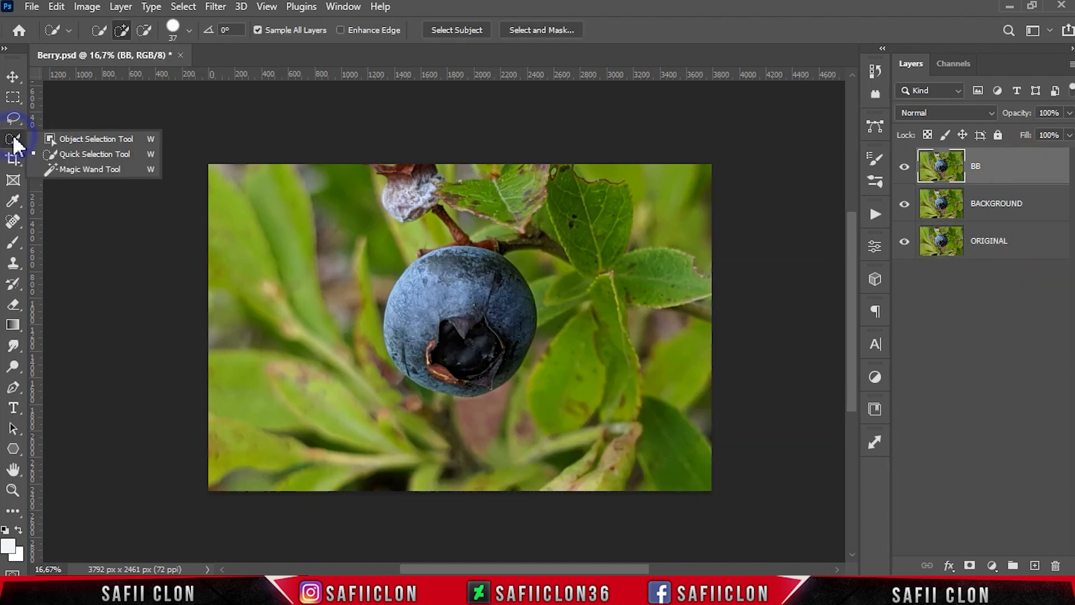
click(88, 154)
click(190, 31)
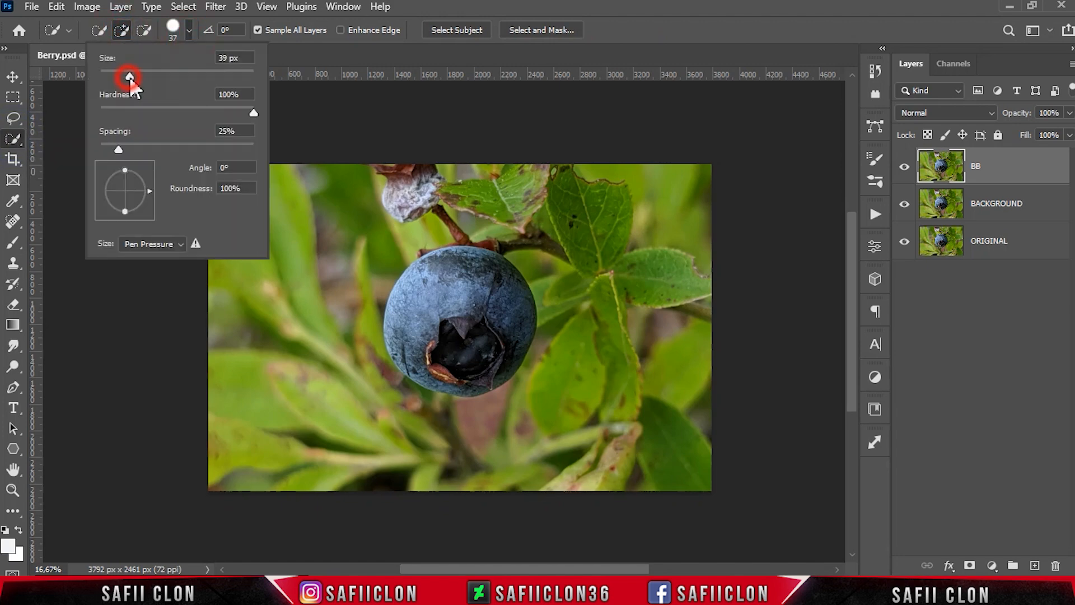
click(187, 35)
key(ctrl+plus)
mouse_move(390, 284)
mouse_down()
mouse_move(407, 302)
mouse_move(386, 386)
mouse_move(504, 314)
mouse_up()
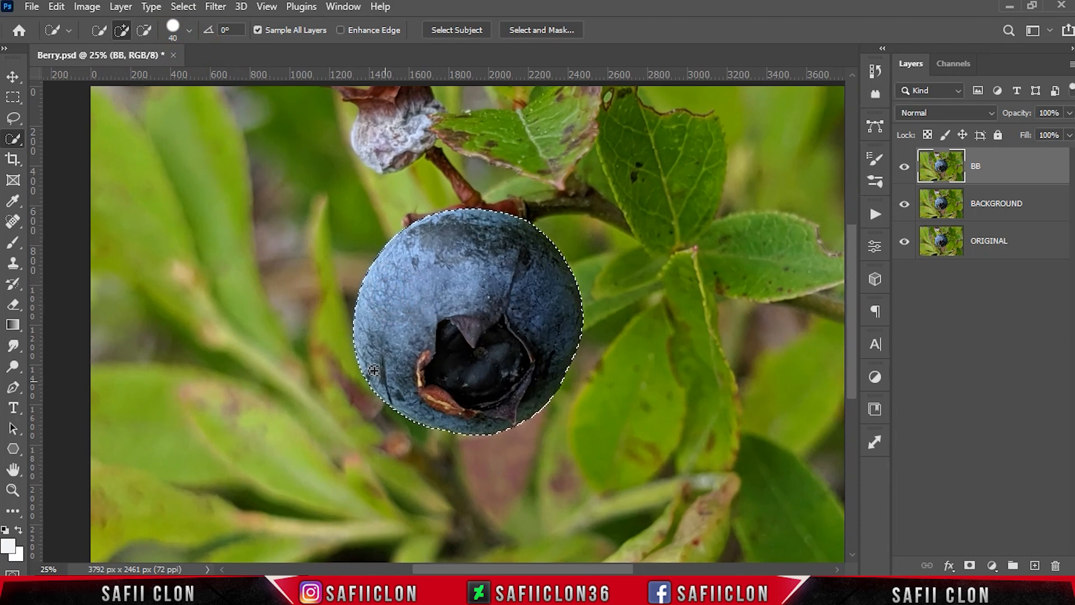
Step: Extend the selection with a 30 px brush over the stem, withered berry and sharp leaves above the blueberry
scroll(417, 295, up, 2)
key(bracketleft)
mouse_move(412, 296)
mouse_down()
mouse_move(477, 273)
mouse_move(454, 256)
mouse_move(469, 320)
mouse_move(381, 207)
mouse_move(379, 256)
mouse_move(434, 212)
mouse_move(379, 268)
mouse_move(343, 187)
mouse_move(434, 228)
mouse_move(618, 242)
mouse_move(684, 305)
mouse_move(719, 233)
mouse_up()
scroll(454, 249, up, 1)
click(749, 346)
scroll(734, 336, down, 2)
click(720, 327)
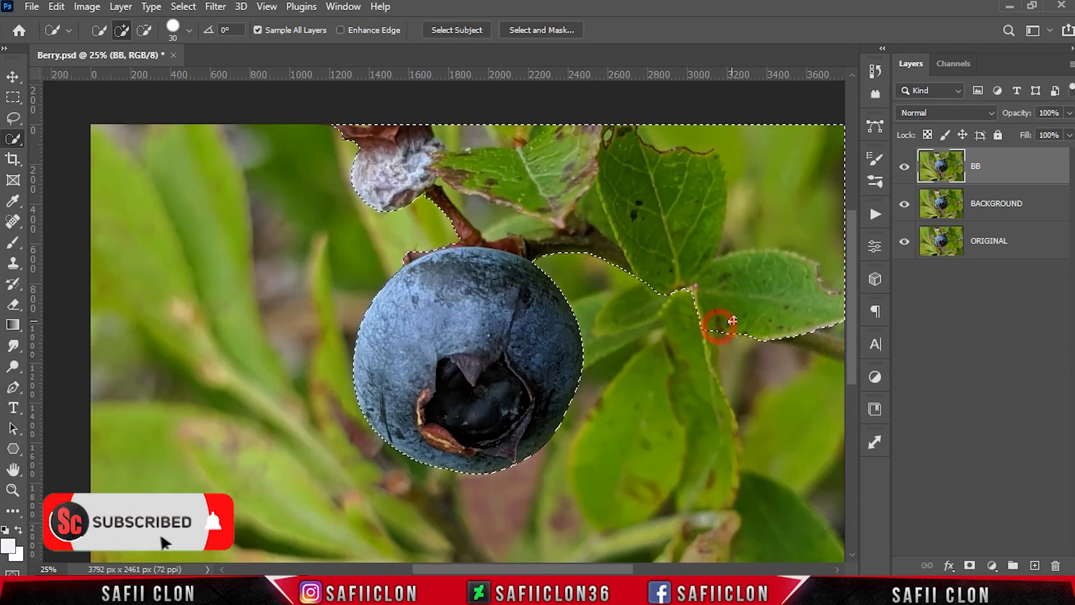
scroll(696, 307, up, 1)
scroll(696, 306, right, 1)
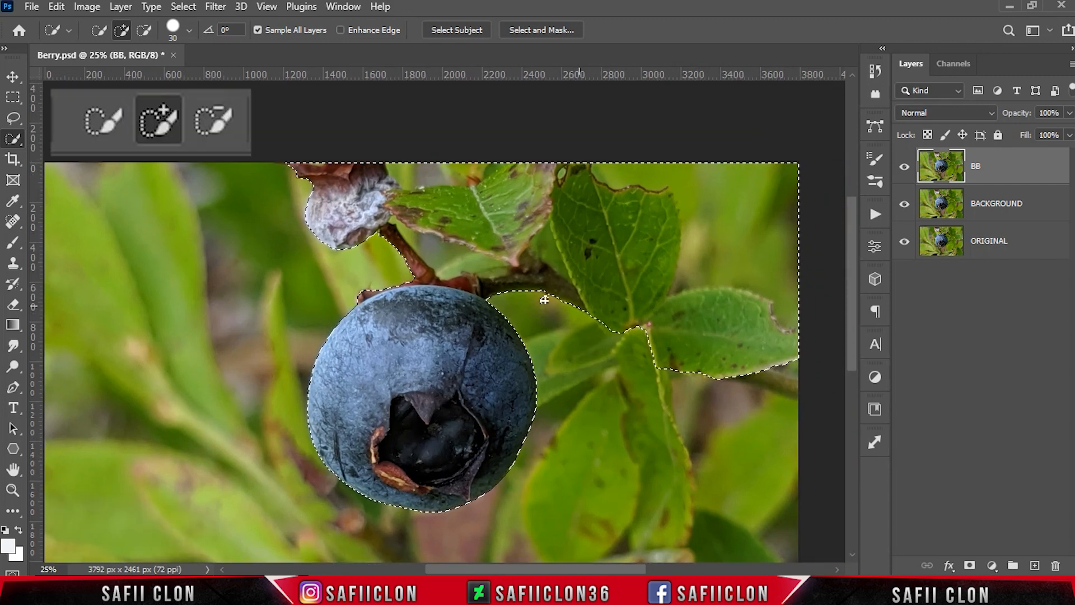
Step: Subtract the blurred background around the upper leaves from the selection and add the branch below the rightmost leaf with the Lasso tool
click(146, 30)
mouse_move(773, 159)
mouse_down()
mouse_move(774, 256)
mouse_move(766, 236)
mouse_move(717, 251)
mouse_up()
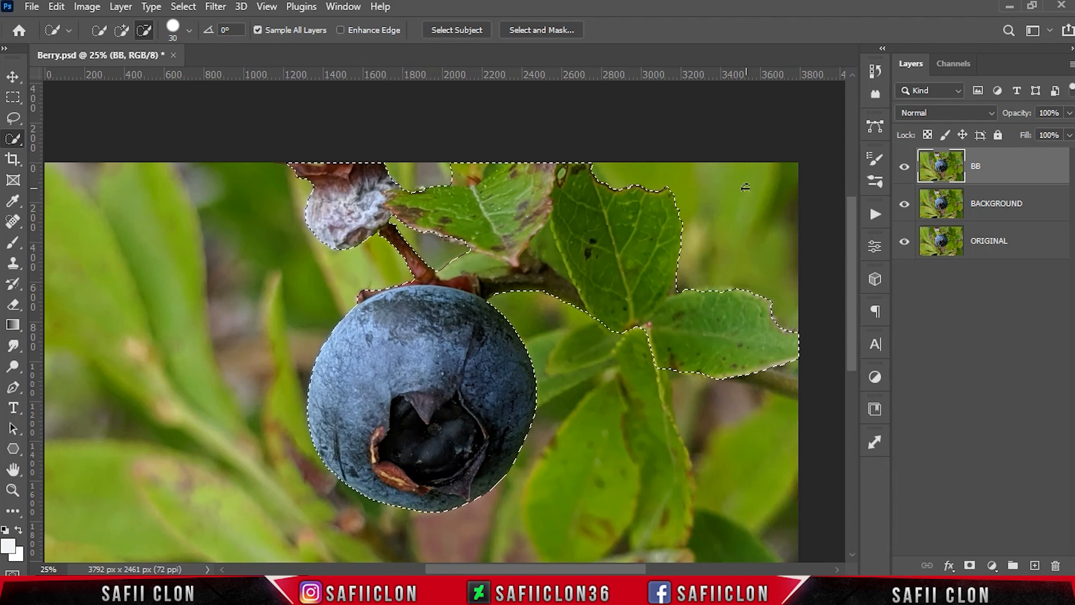
right_click(12, 119)
click(72, 115)
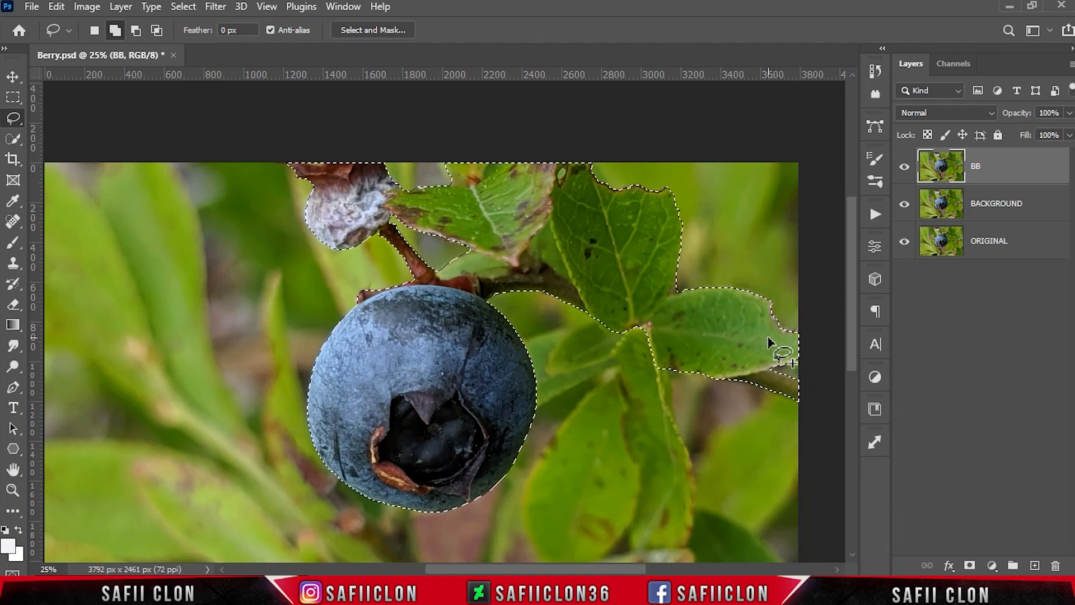
scroll(700, 364, up, 1)
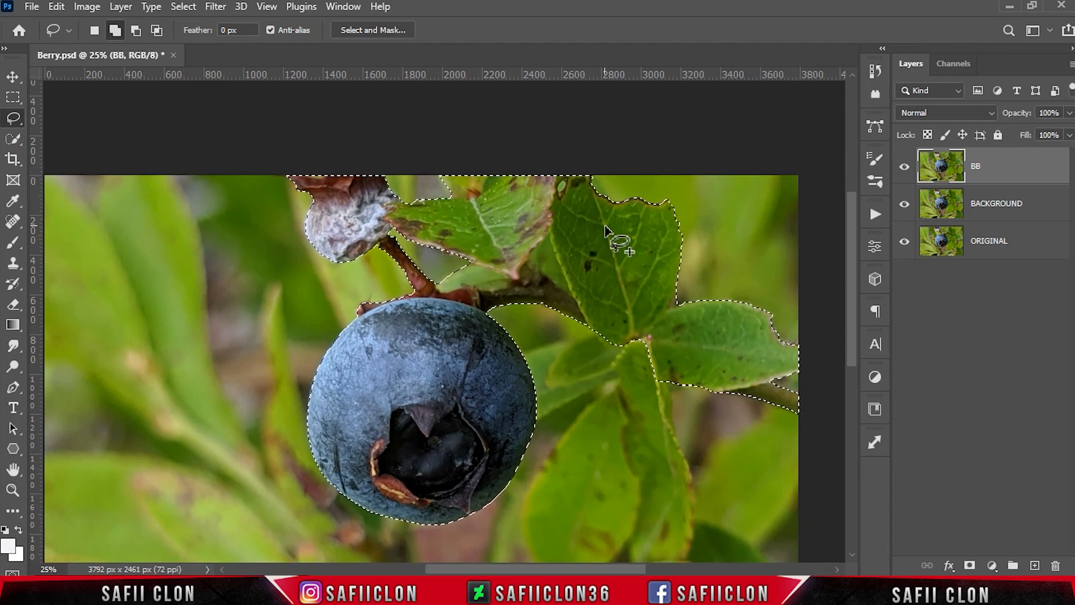
scroll(604, 229, down, 2)
scroll(605, 229, down, 2)
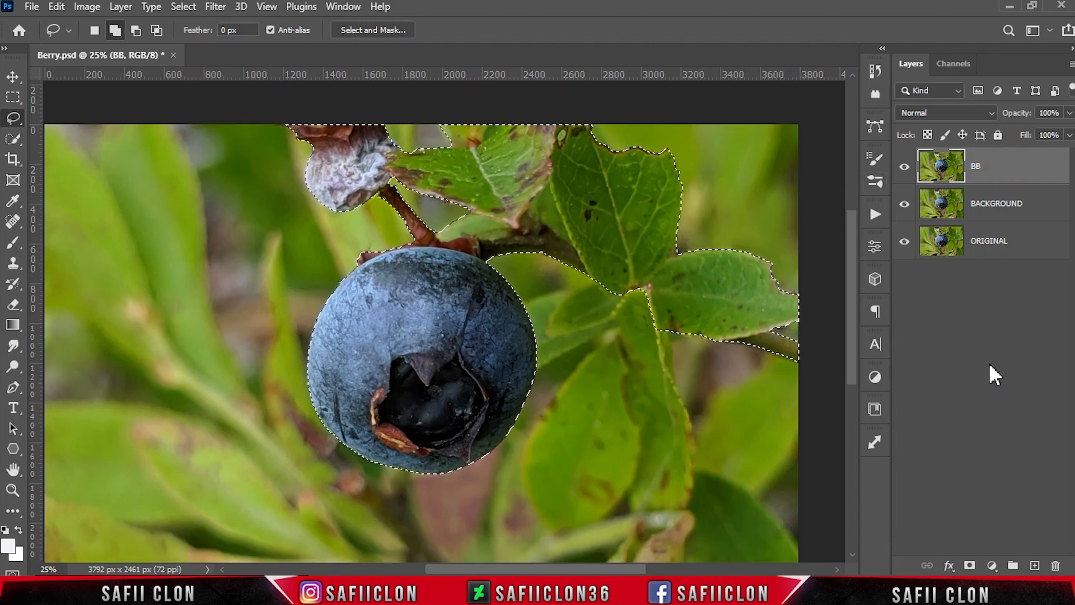
Step: Add a layer mask to BB from the selection and hide the ORIGINAL layer, keeping BACKGROUND visible
click(970, 566)
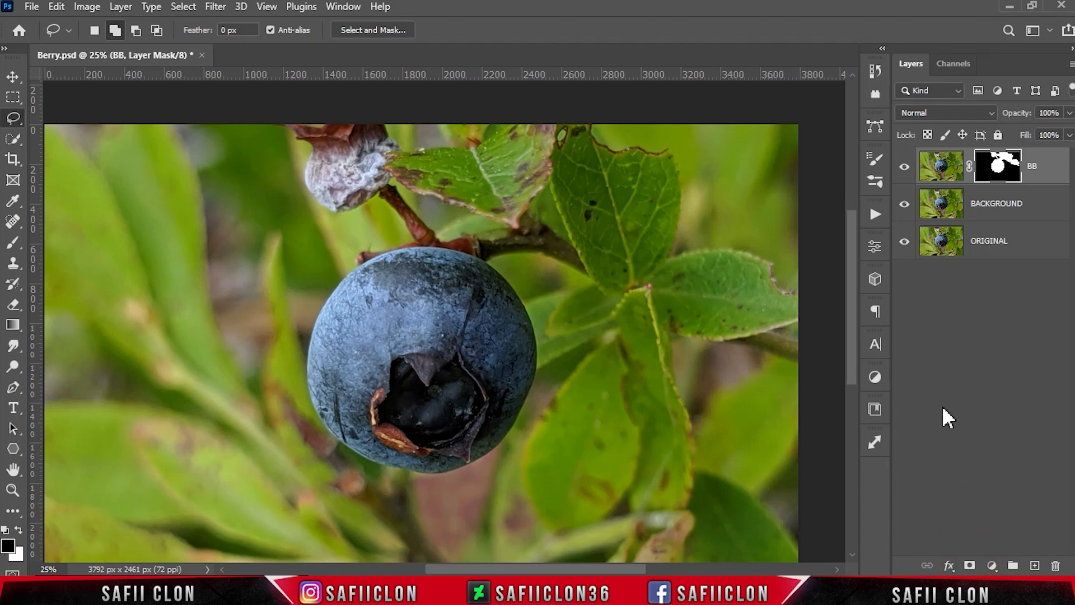
click(906, 242)
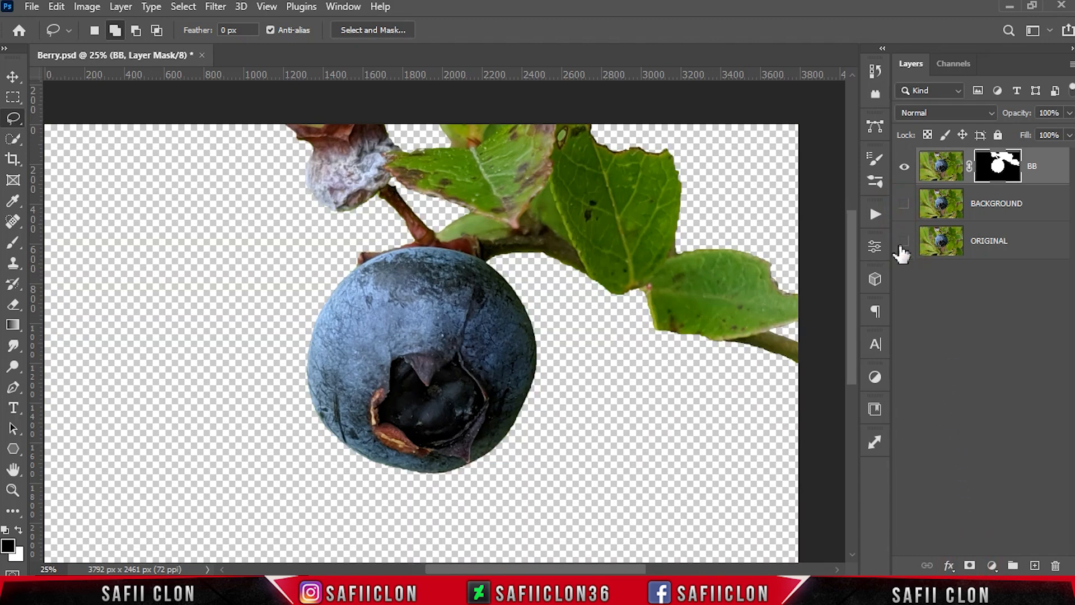
click(904, 206)
click(904, 206)
click(905, 207)
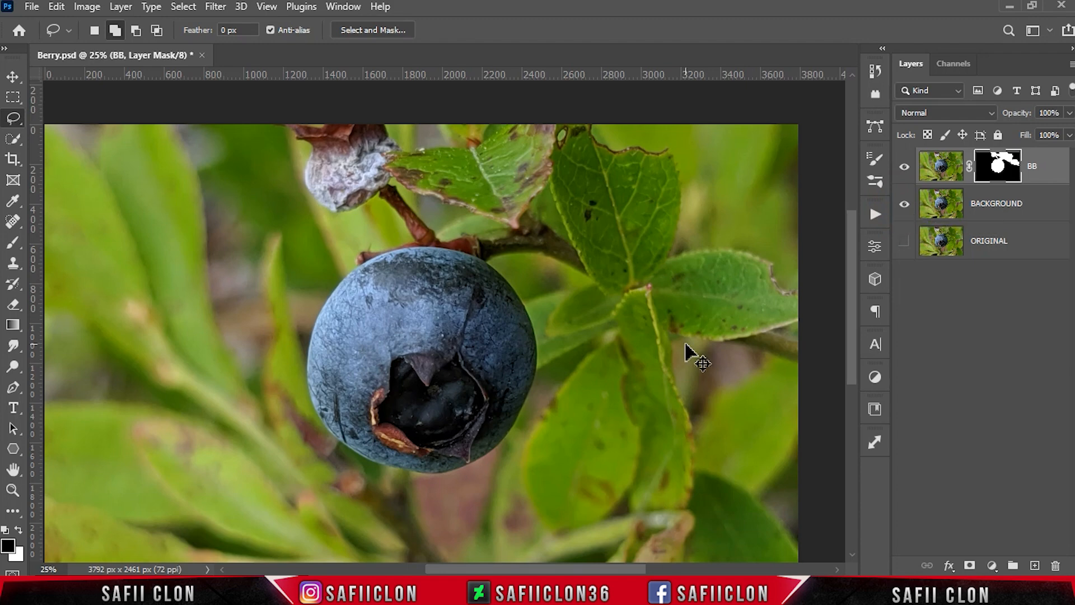
key(ctrl+minus)
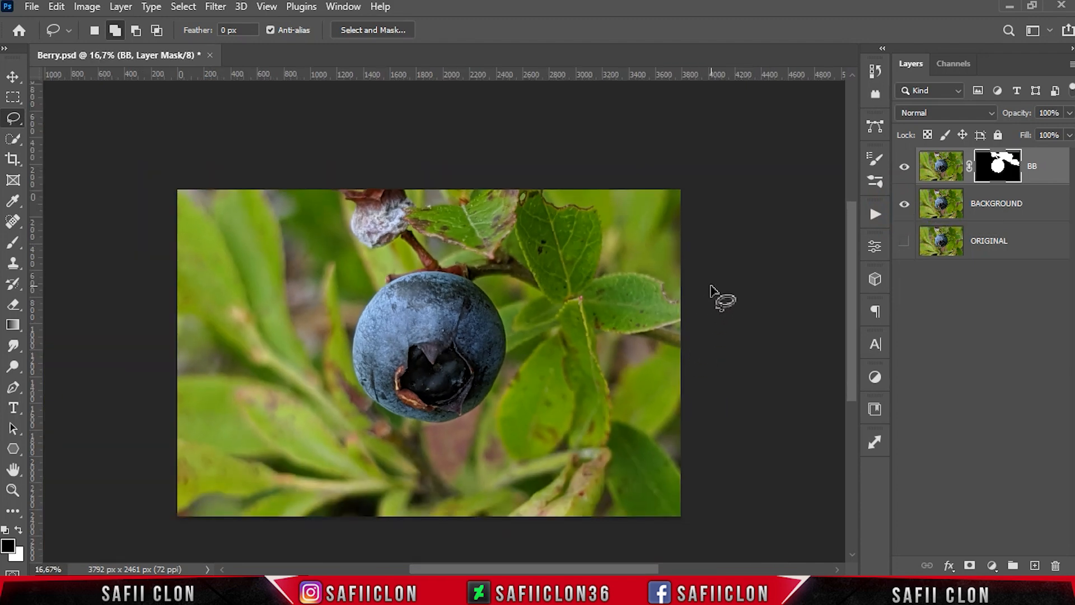
Step: Load the BB mask as a selection, make BACKGROUND the active layer and expand the selection by 10 pixels
ctrl+click(999, 164)
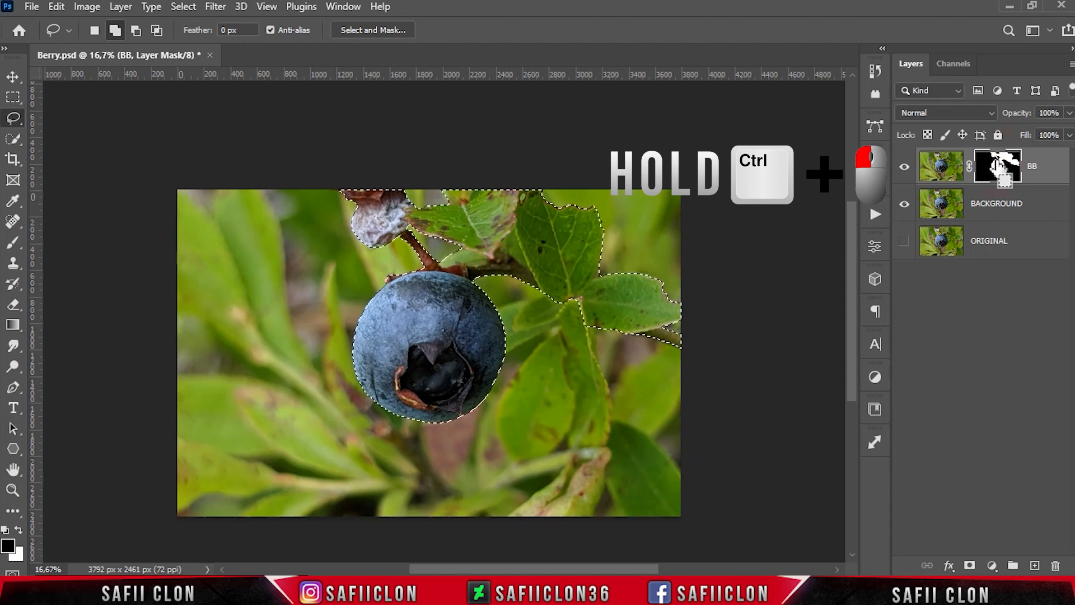
click(1020, 210)
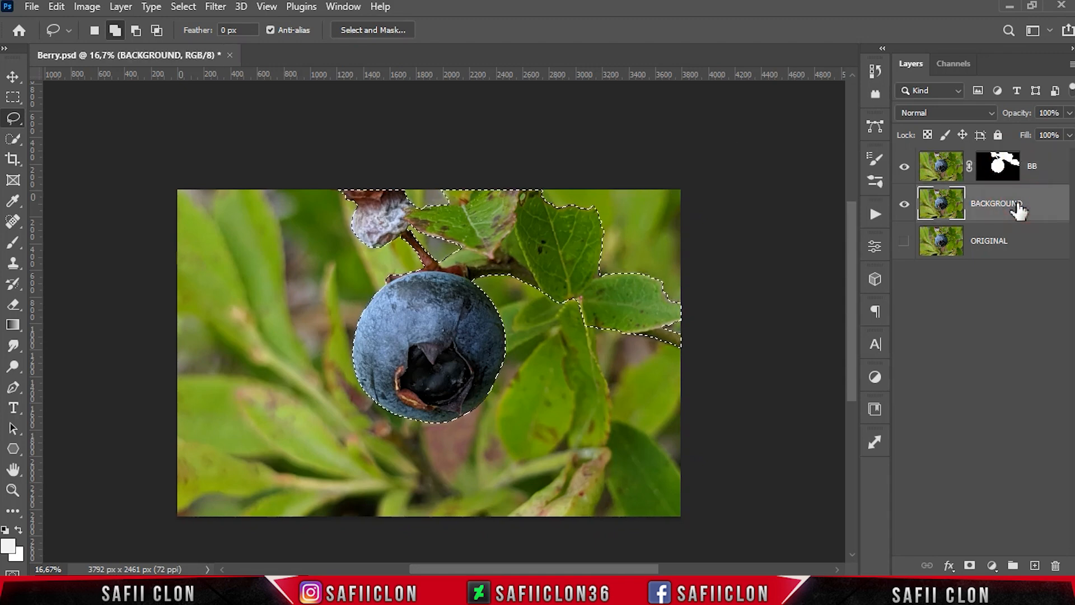
click(183, 7)
mouse_move(294, 246)
click(381, 277)
double_click(504, 179)
text(10)
click(614, 178)
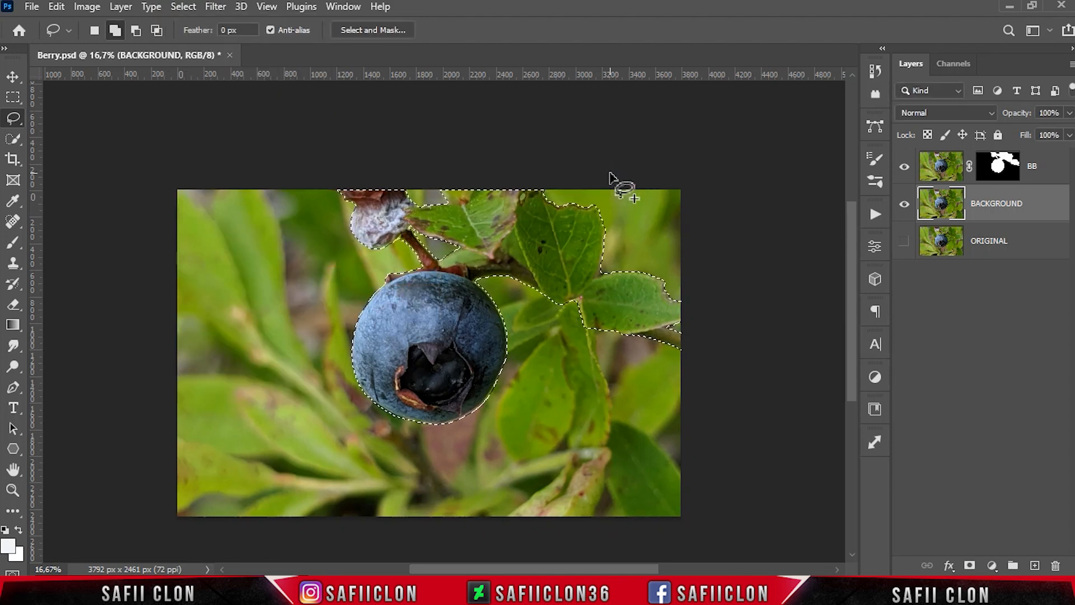
Step: Fill the selected berry and leaves area on the BACKGROUND layer using Content-Aware
click(56, 8)
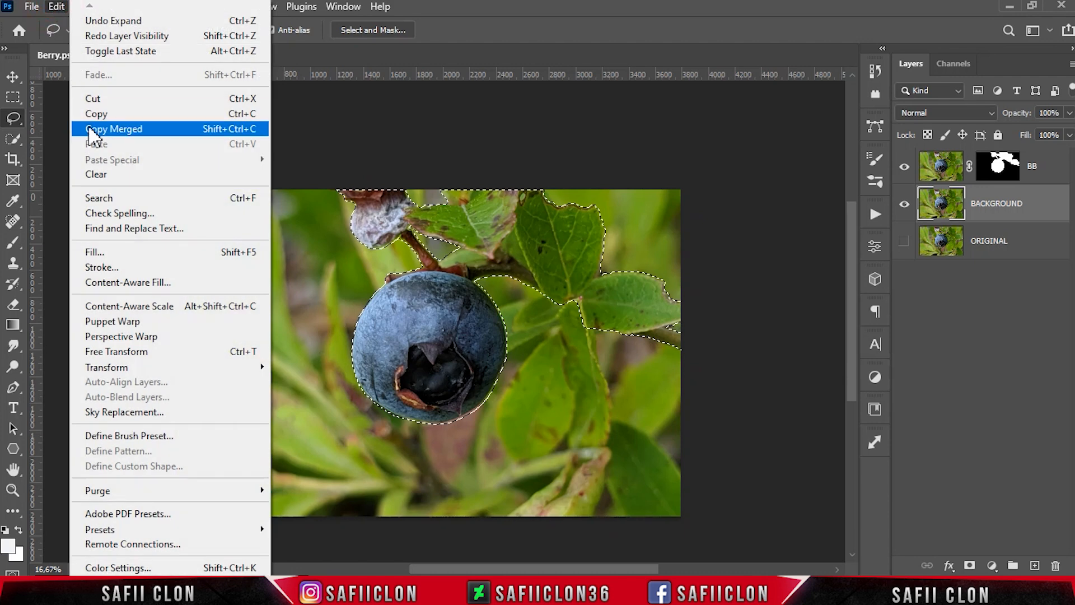
click(154, 252)
click(532, 125)
click(529, 201)
click(627, 128)
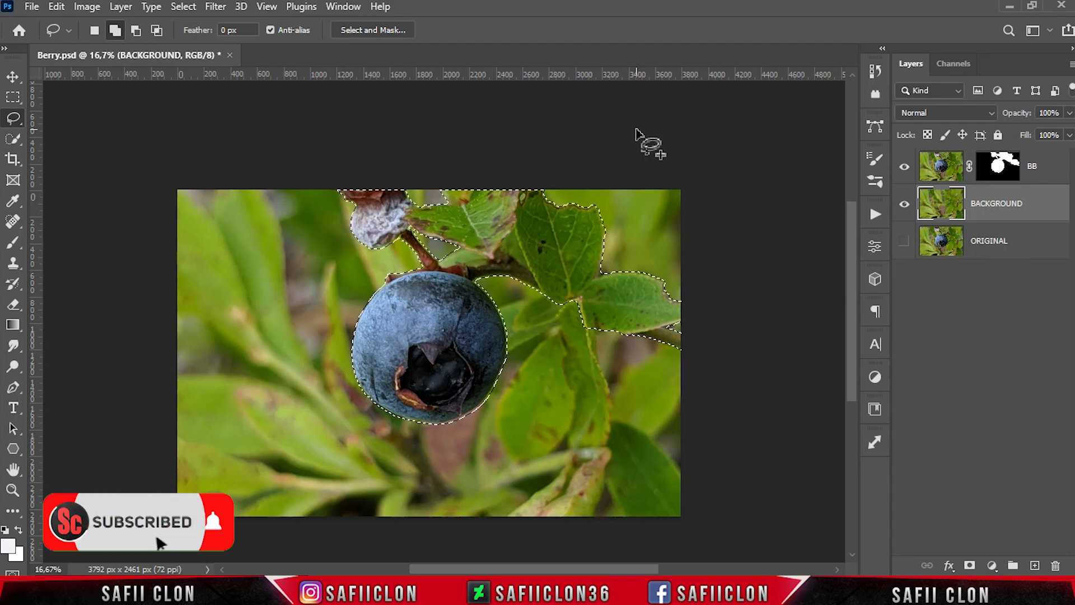
Step: Toggle the BB layer's visibility to inspect the filled background, leave it visible, and deselect everything
click(905, 167)
click(905, 166)
click(904, 166)
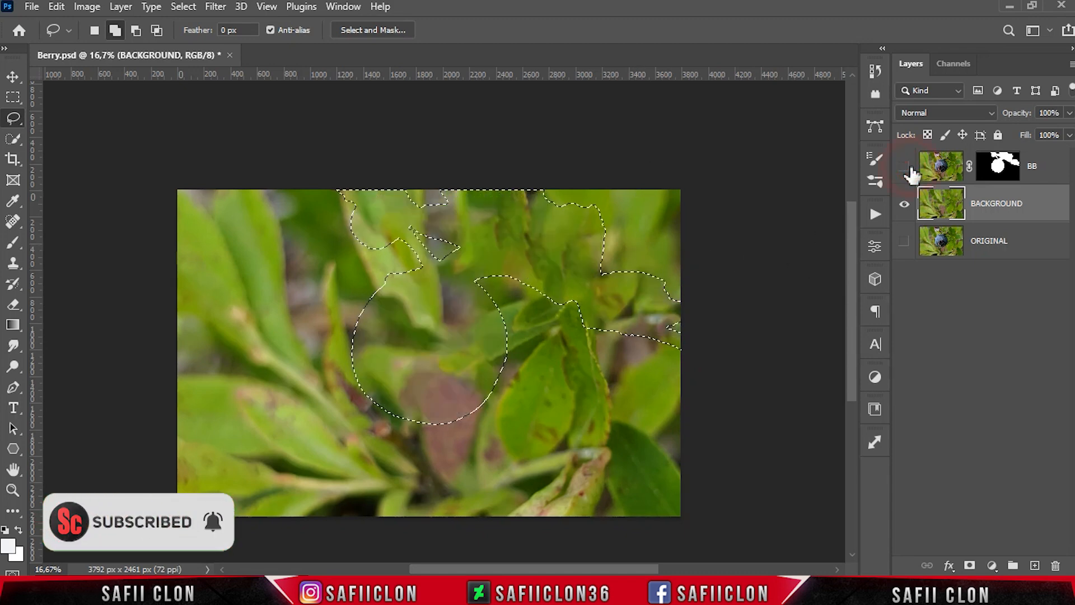
click(905, 168)
key(ctrl+d)
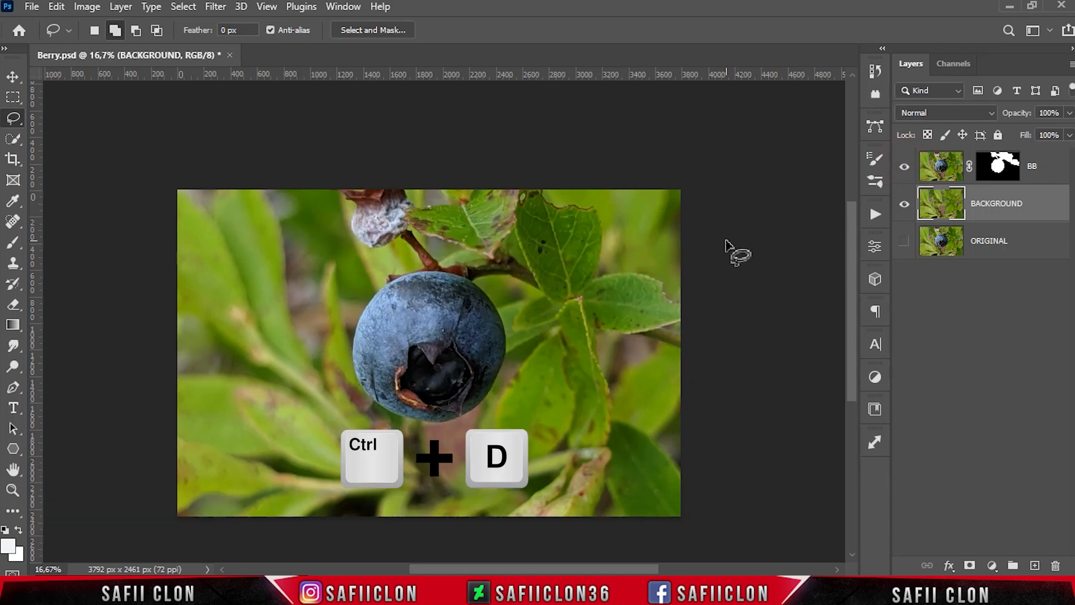
Step: Convert the BACKGROUND layer to a Smart Object and apply a Gaussian Blur with a radius of 47 pixels
right_click(1033, 210)
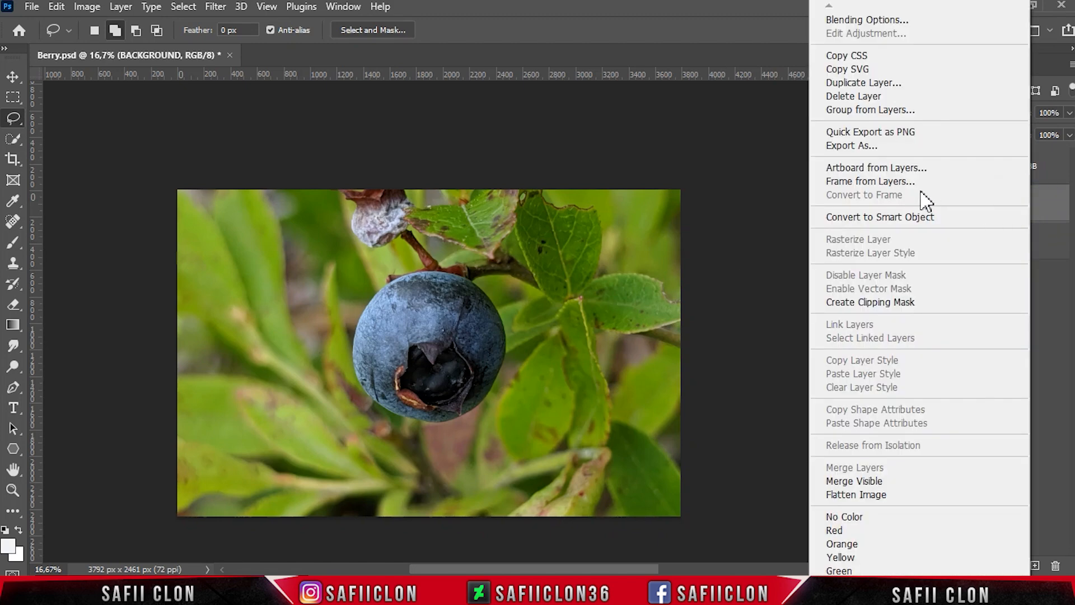
click(931, 216)
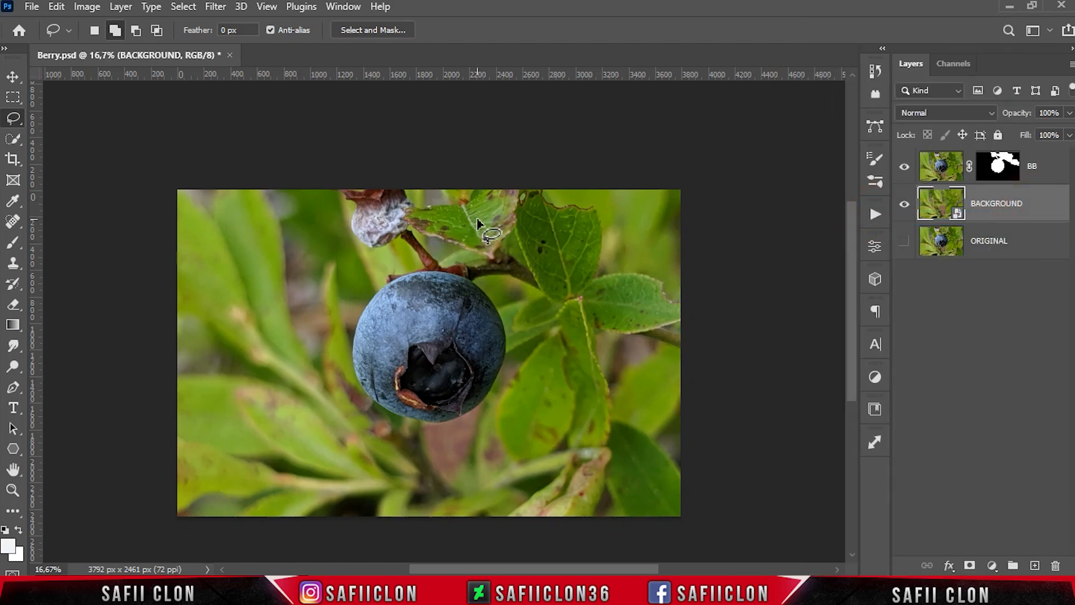
click(215, 6)
mouse_move(396, 209)
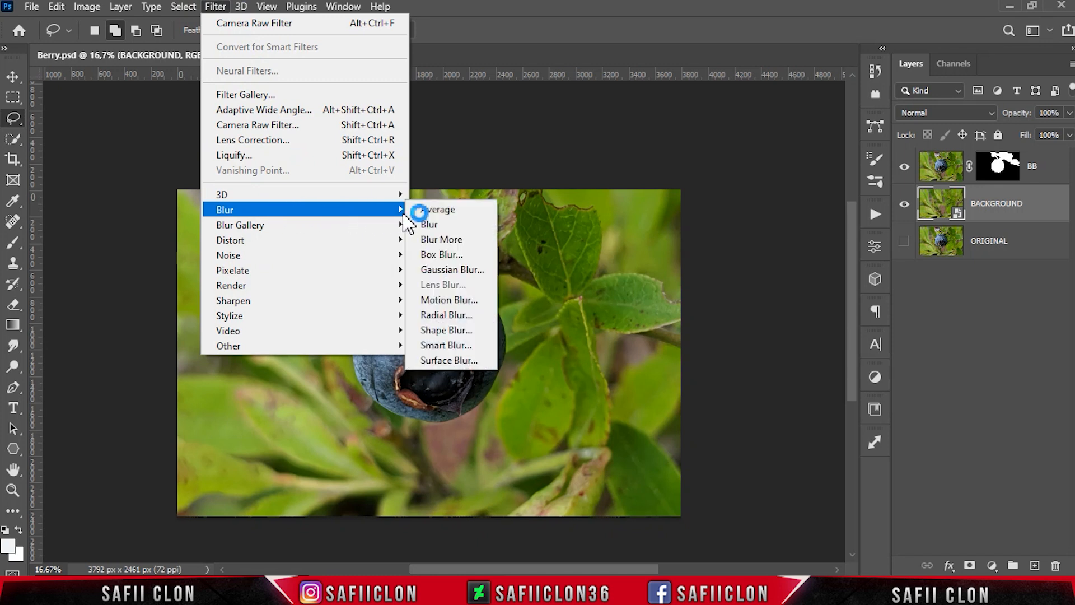
click(459, 270)
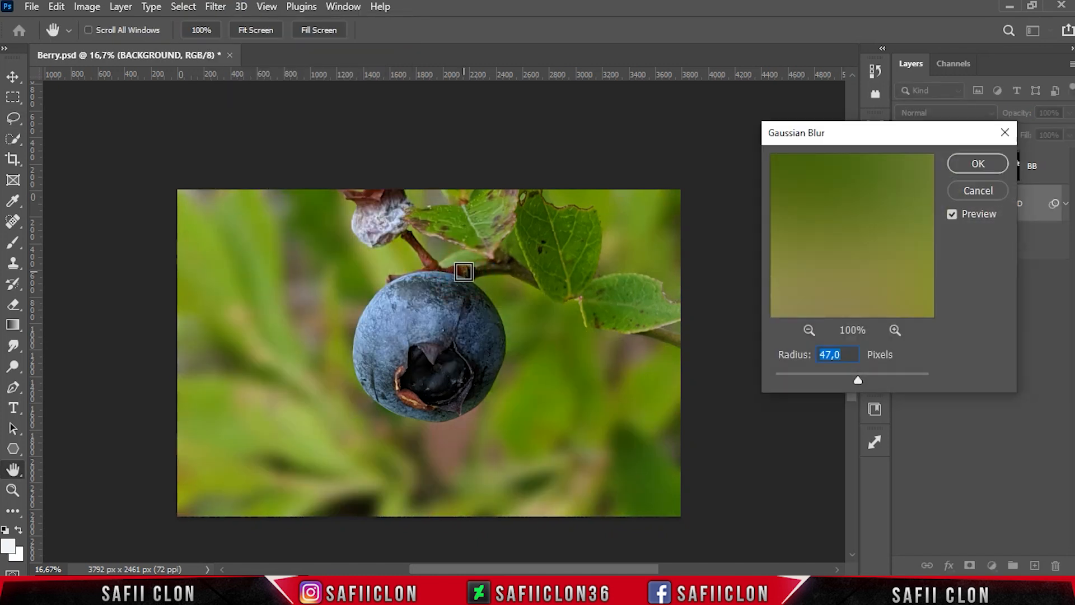
mouse_move(858, 379)
mouse_down()
mouse_move(794, 376)
mouse_move(858, 379)
mouse_up()
click(969, 163)
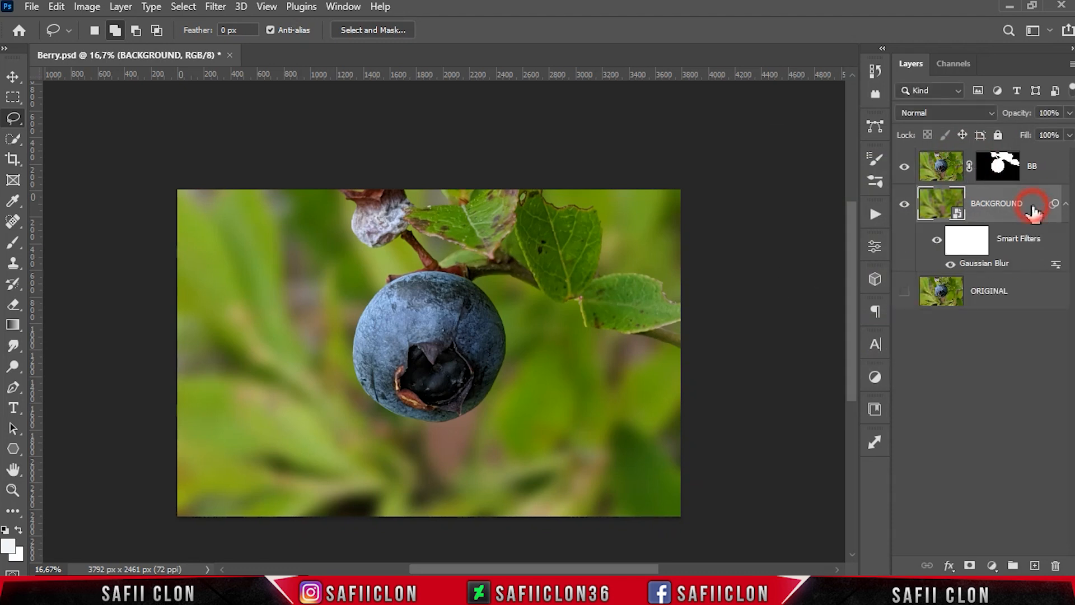
Step: Add a Levels adjustment clipped to BACKGROUND with input levels 33, 0.94 and 249 and output white at 226
click(993, 565)
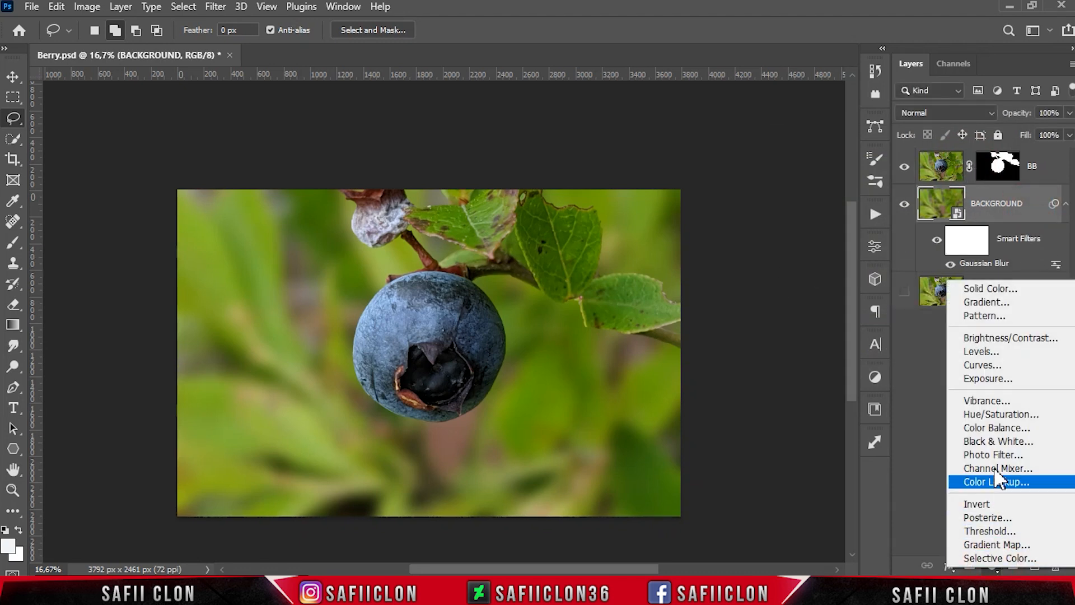
click(996, 354)
click(738, 553)
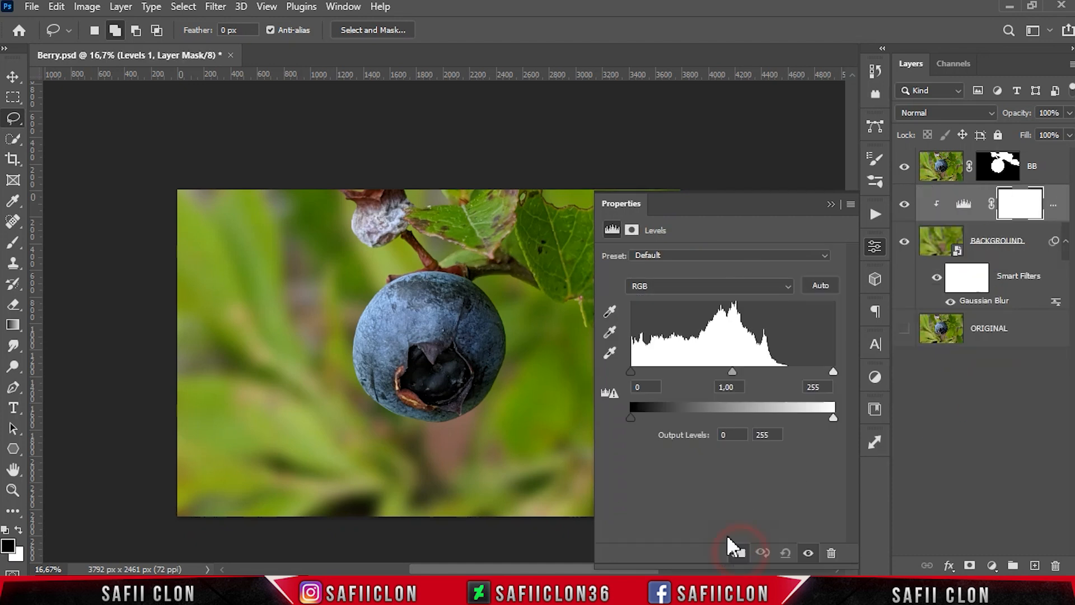
drag(633, 372, 657, 372)
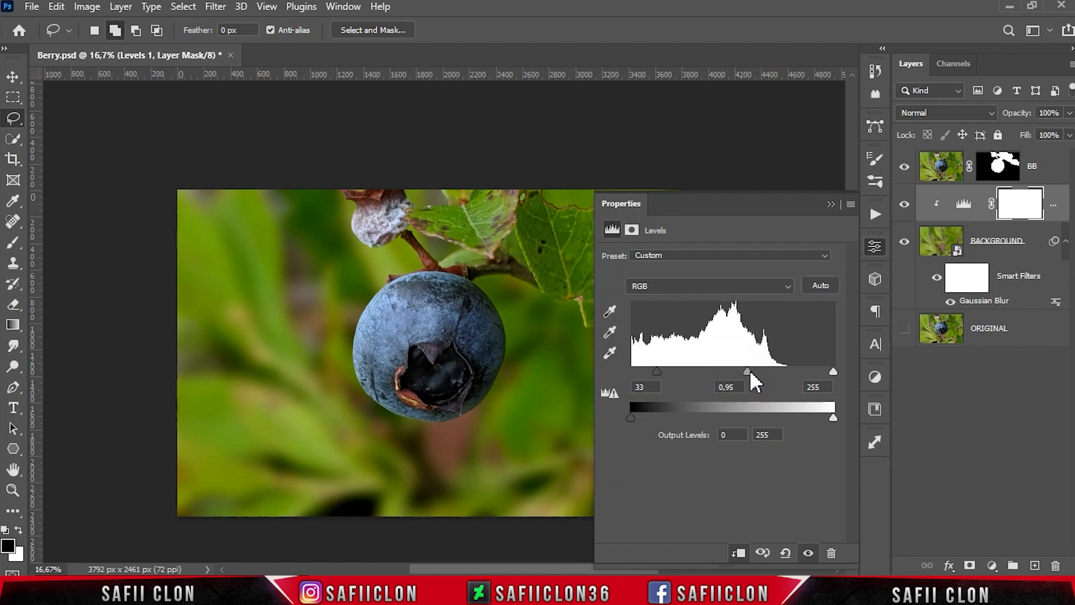
drag(751, 373, 753, 373)
drag(817, 375, 830, 370)
drag(832, 417, 811, 418)
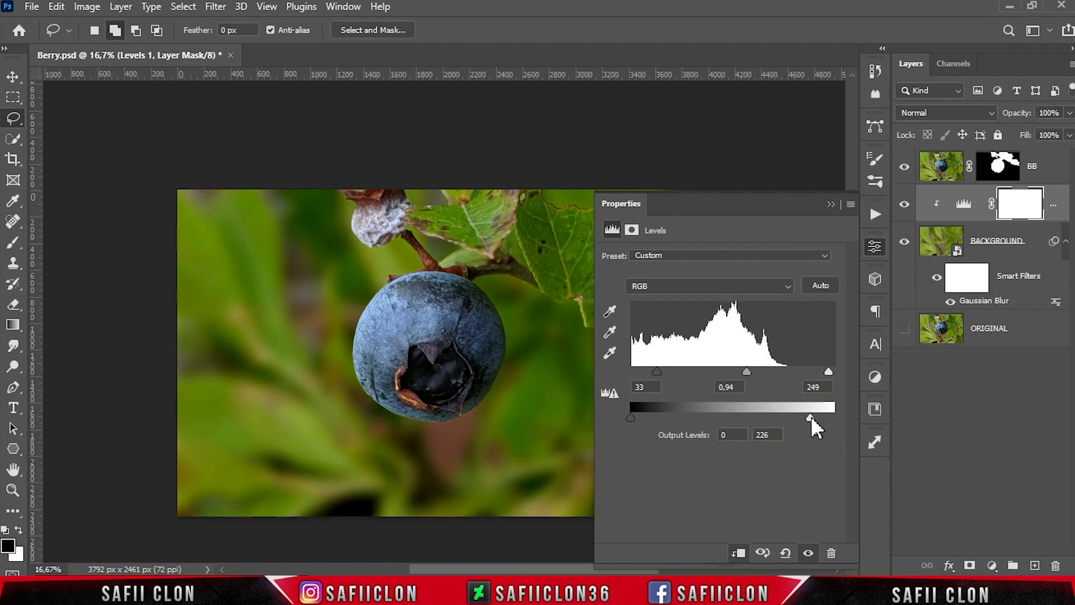
Step: Compare the image with and without the Levels adjustment, leaving it visible
click(831, 204)
click(908, 206)
click(908, 206)
click(909, 206)
click(909, 206)
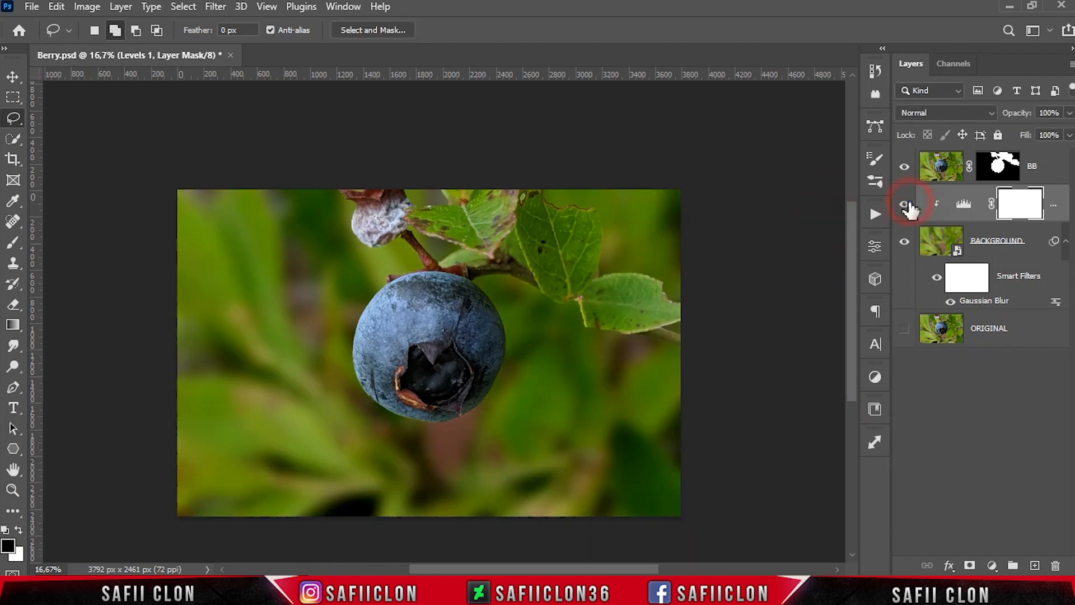
Step: Add a Curves adjustment clipped to the BACKGROUND layer with a midtone point at input 128, output 129
click(992, 566)
click(992, 365)
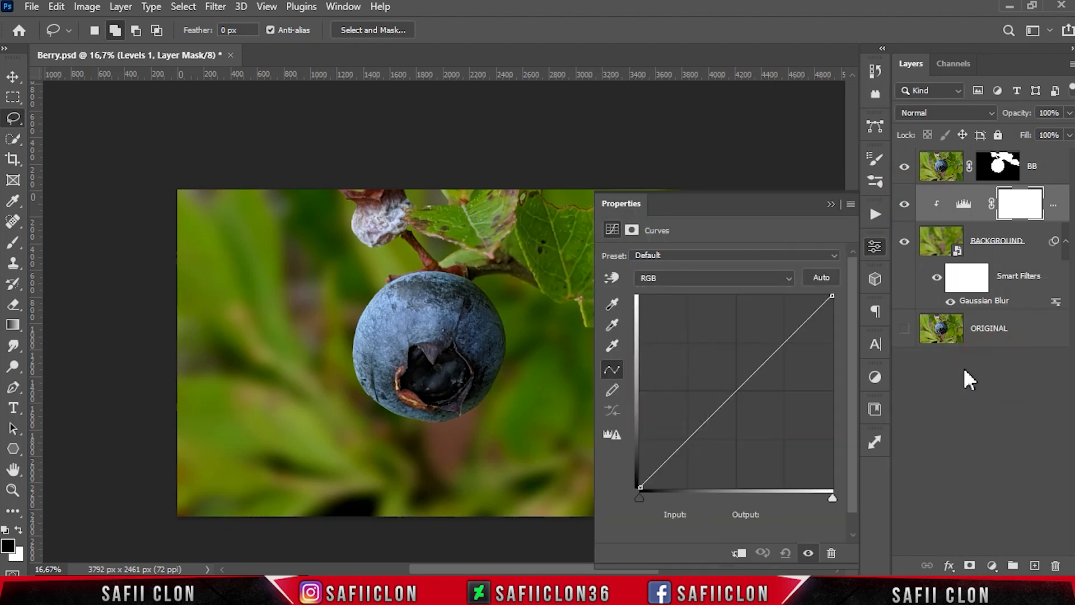
click(740, 554)
click(738, 390)
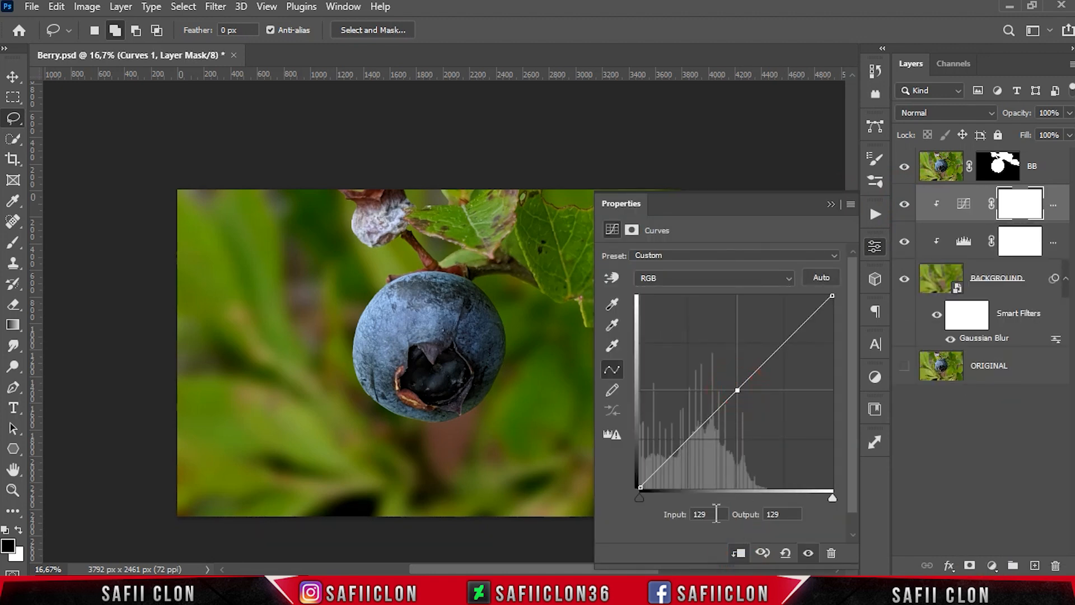
text(128)
key(Tab)
text(129)
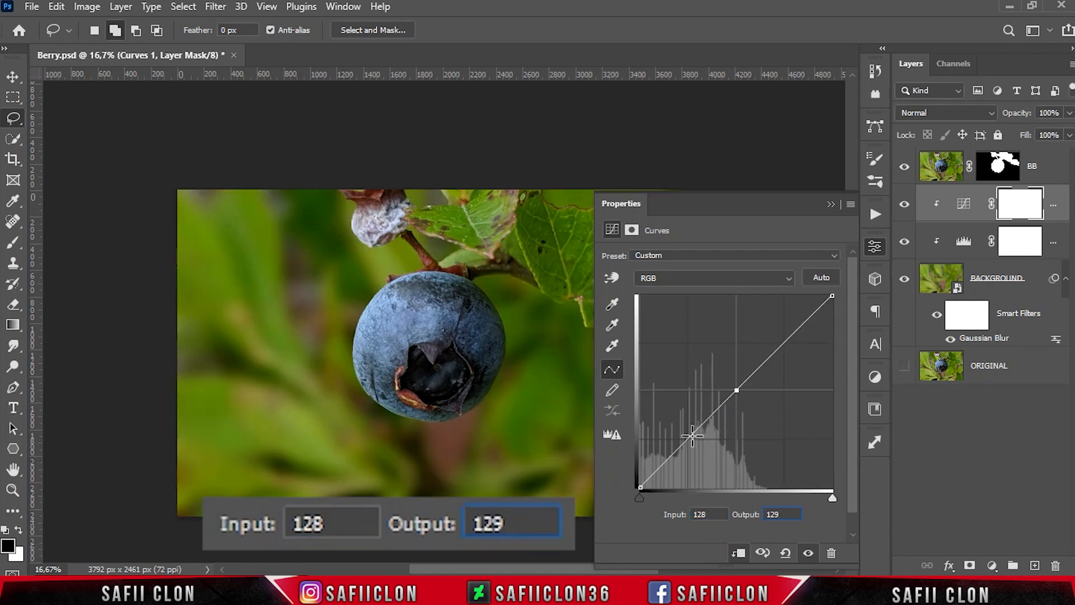
Step: Add a shadow point at input 68, output 60 and a highlight point at input 182, output 196 to the background curve
click(693, 435)
double_click(711, 514)
text(68)
double_click(773, 513)
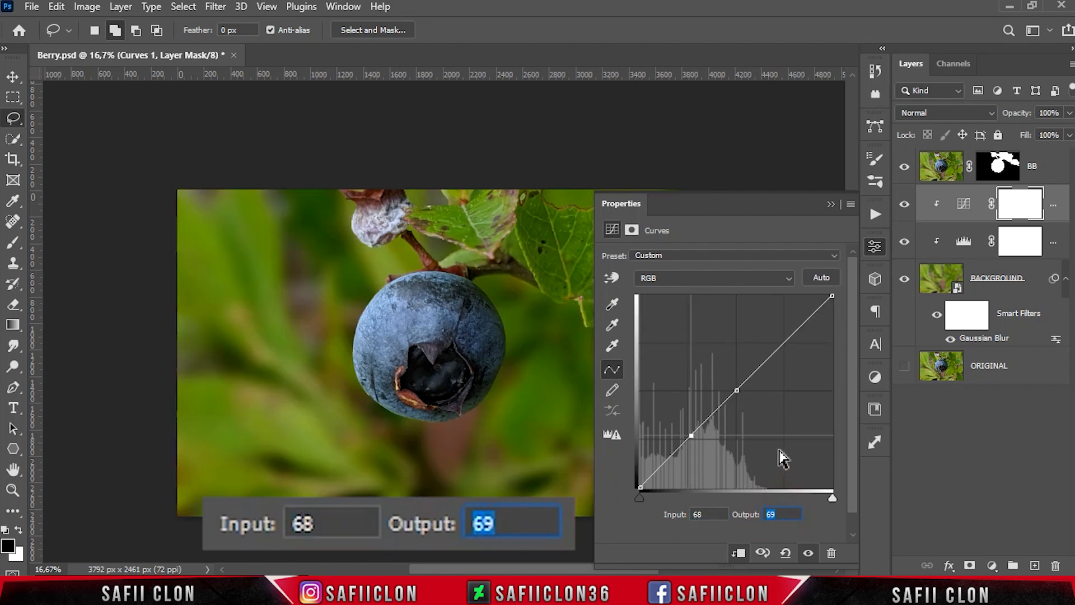
text(60)
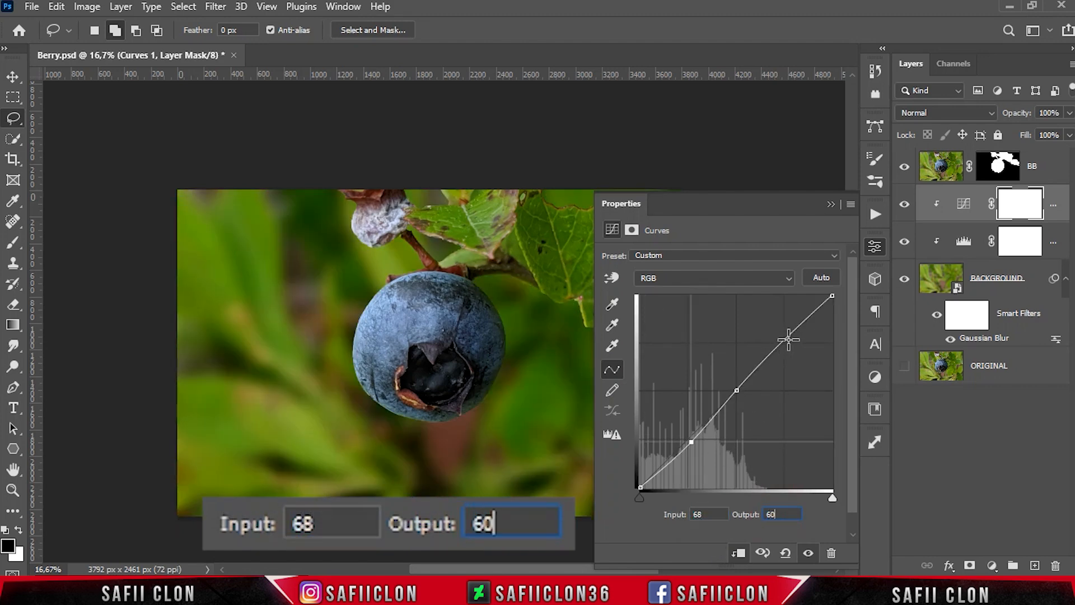
click(786, 338)
double_click(707, 514)
text(182)
key(Tab)
text(196)
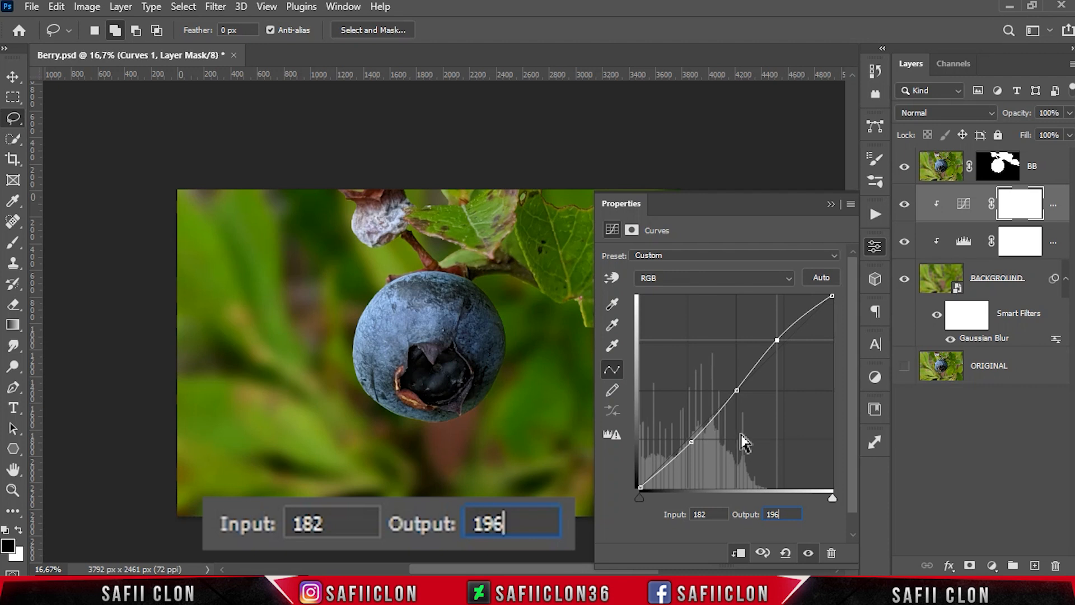
Step: Compare the image with and without the background's Curves adjustment
click(830, 204)
click(906, 207)
click(907, 208)
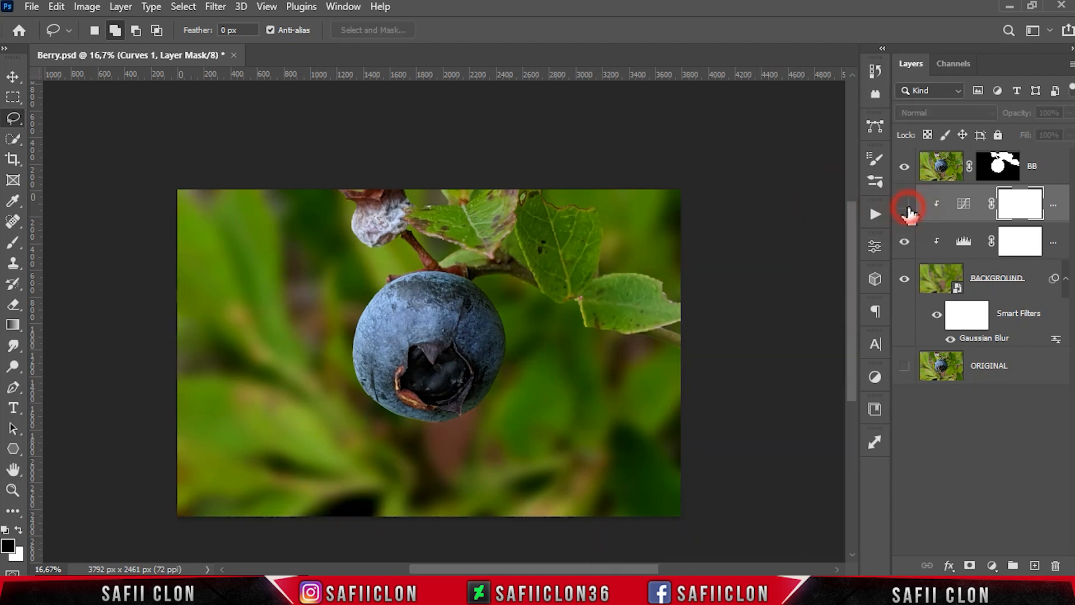
Step: Group the Curves, Levels and BACKGROUND layers as BACKGROUND, and check the group's effect by switching its visibility
click(1054, 201)
shift+click(1035, 296)
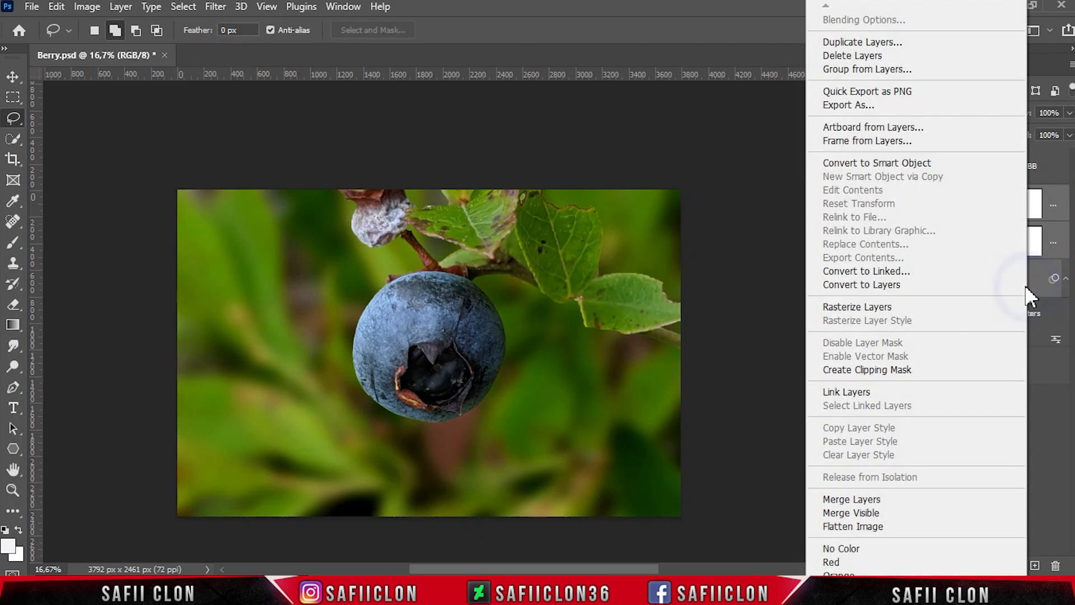
right_click(1032, 294)
click(868, 67)
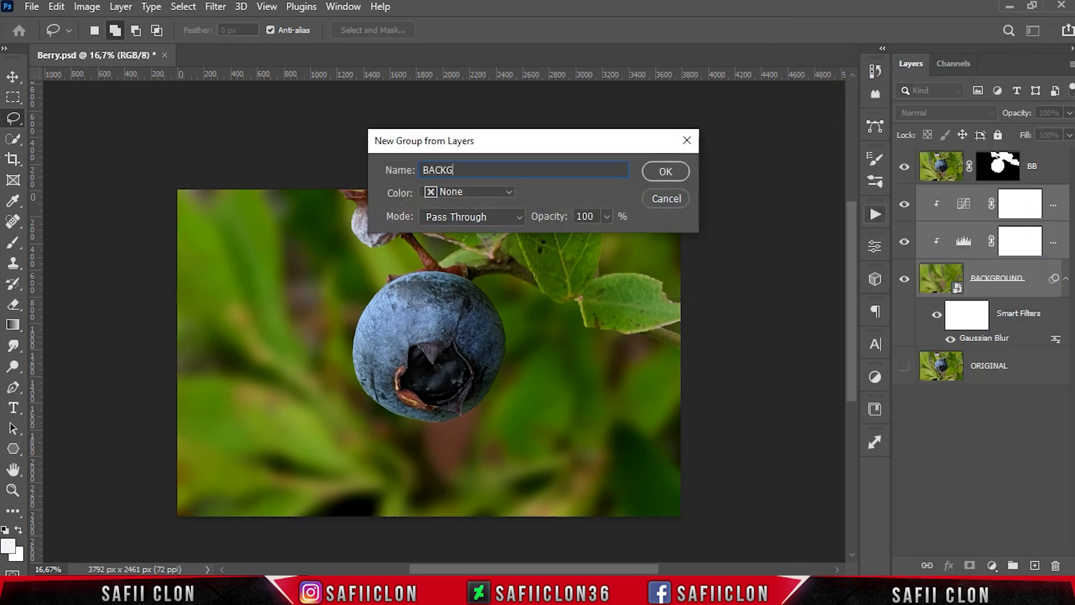
text(BACKGROUND)
click(686, 171)
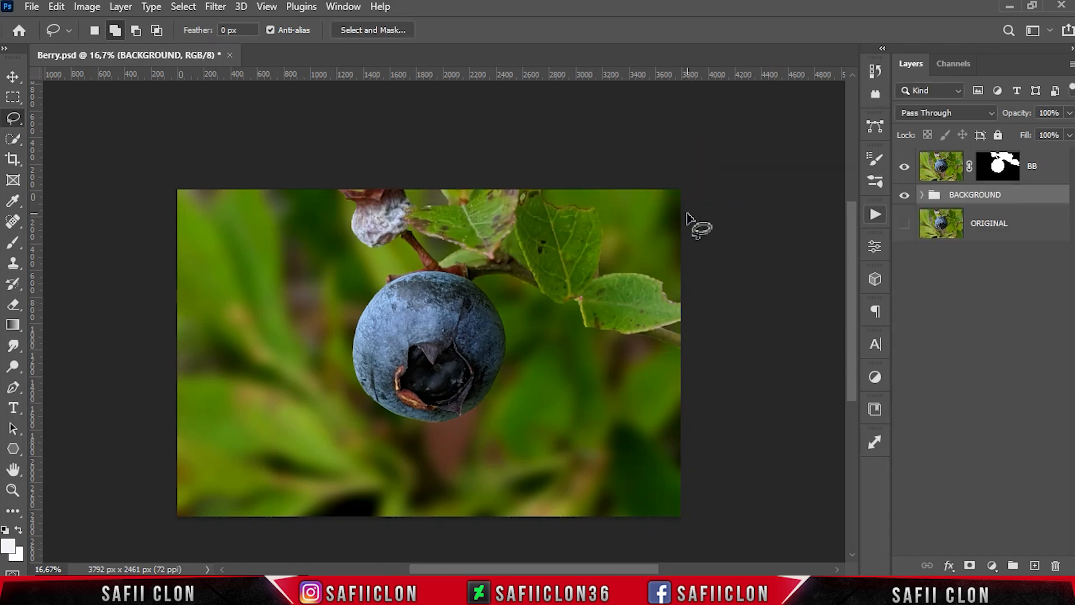
click(905, 195)
click(905, 195)
Step: Refine the BB layer mask in Select and Mask with radius 6 px, feather 1.3 px and shift edge -1%
click(1044, 169)
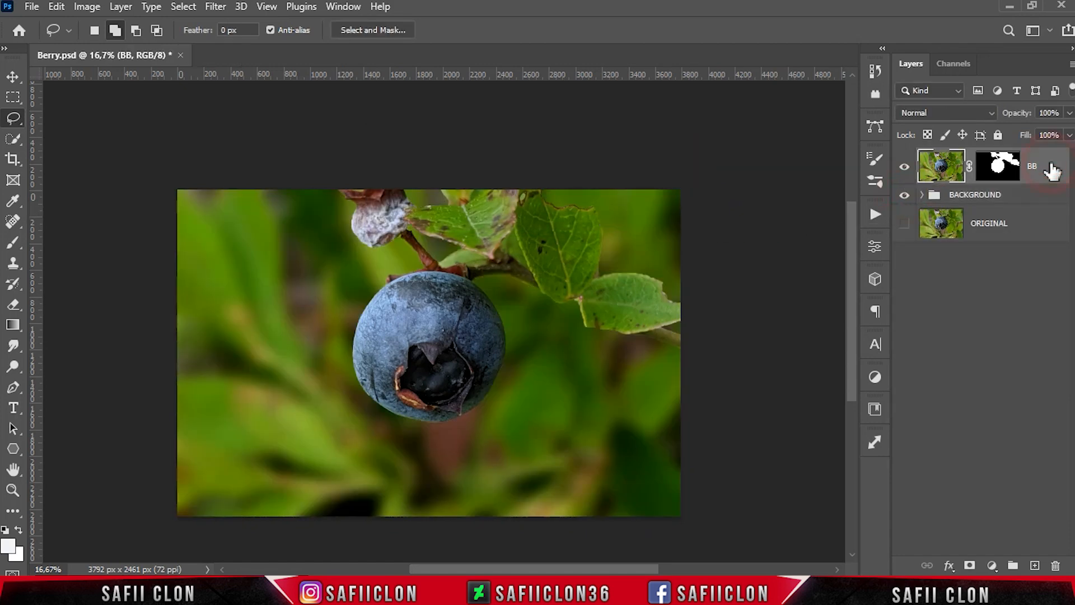
click(1005, 174)
right_click(1003, 170)
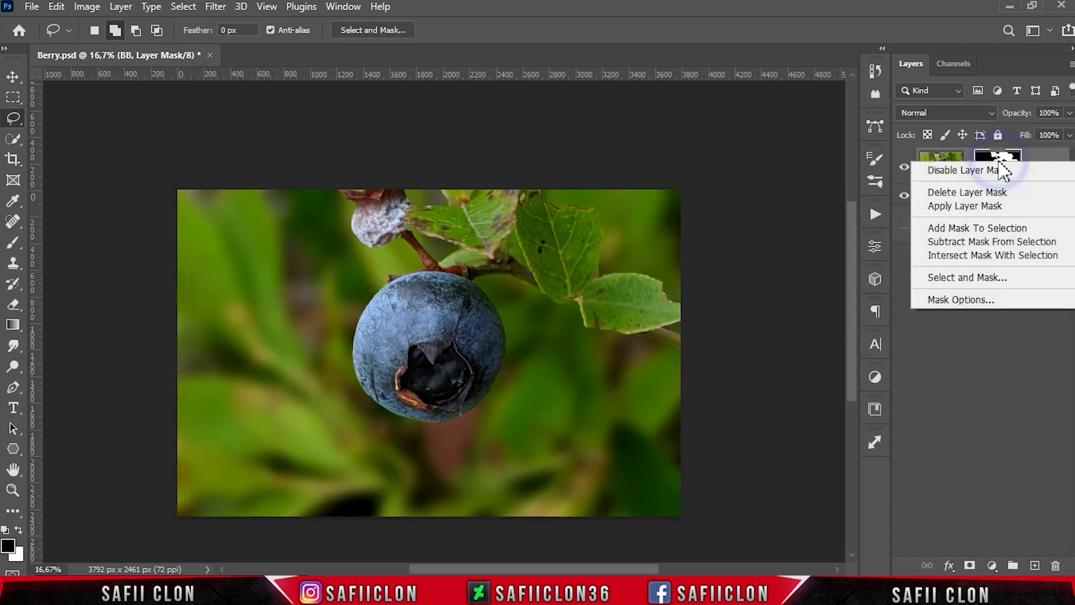
click(977, 277)
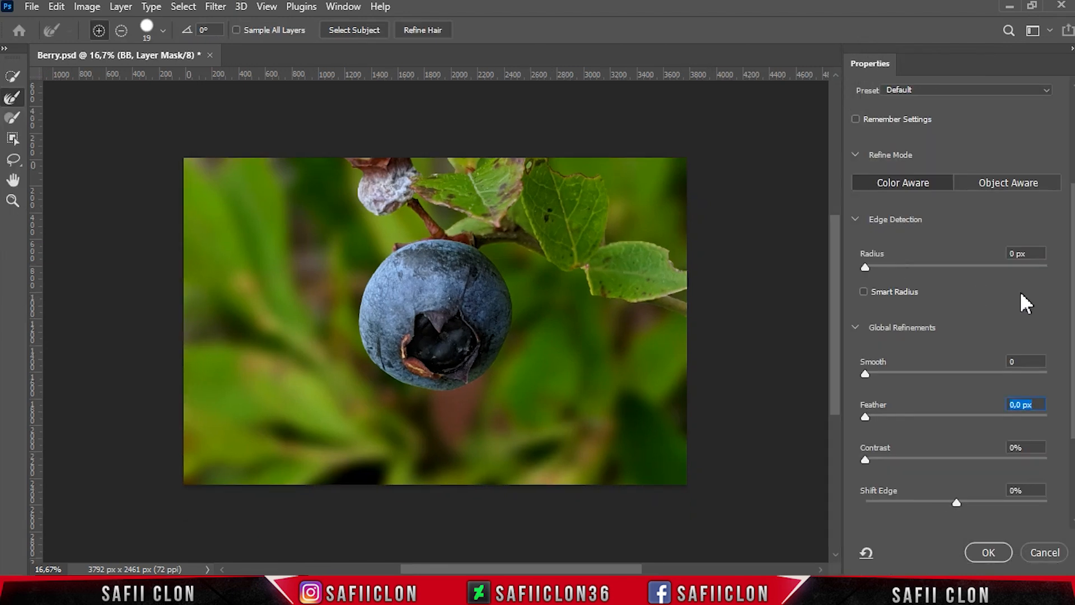
drag(1072, 252, 1072, 157)
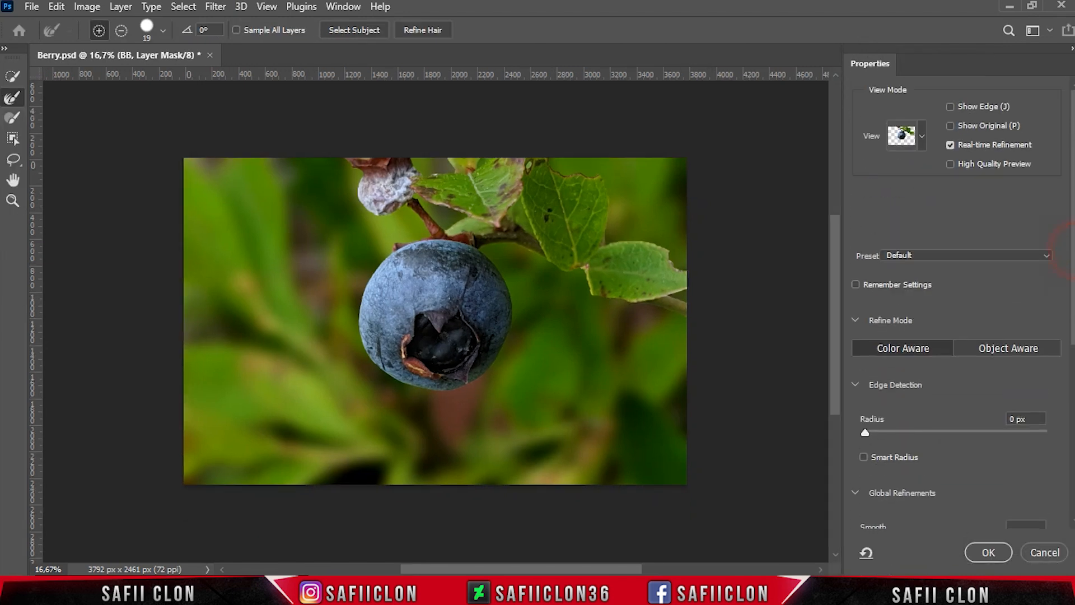
click(924, 136)
click(895, 362)
scroll(939, 270, down, 5)
drag(865, 225, 918, 224)
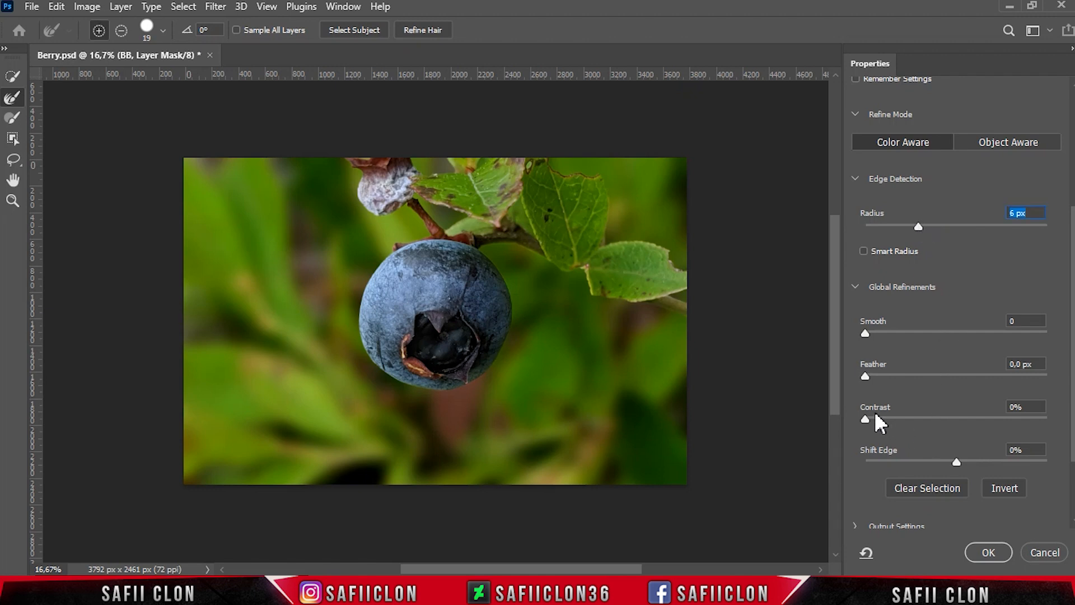
drag(953, 461, 957, 461)
click(878, 374)
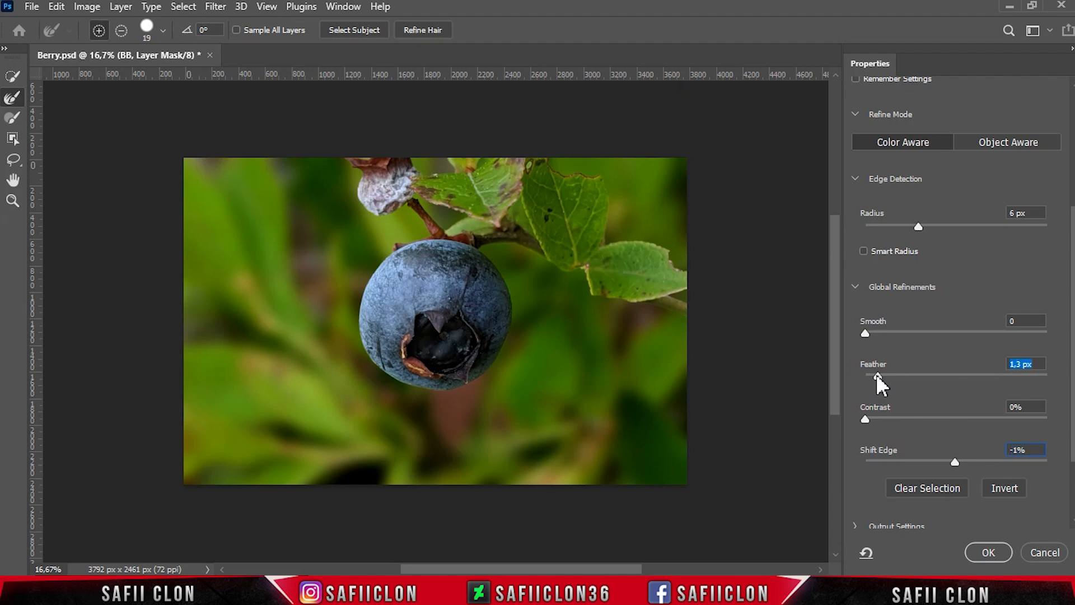
click(981, 551)
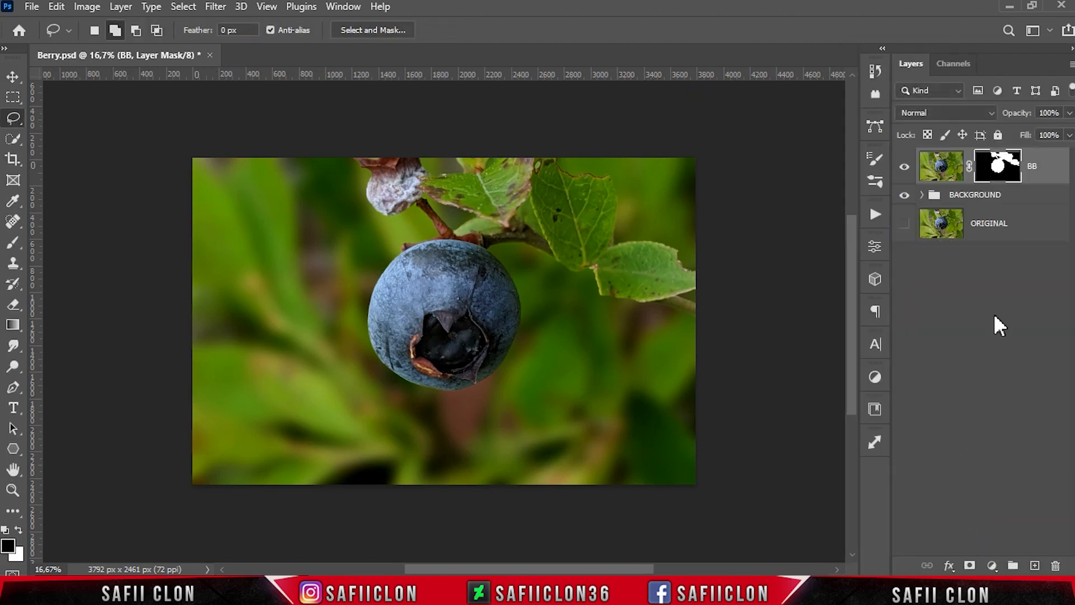
Step: Add a Curves adjustment clipped to the BB layer with a midtone point at input 137, output 120
click(1052, 160)
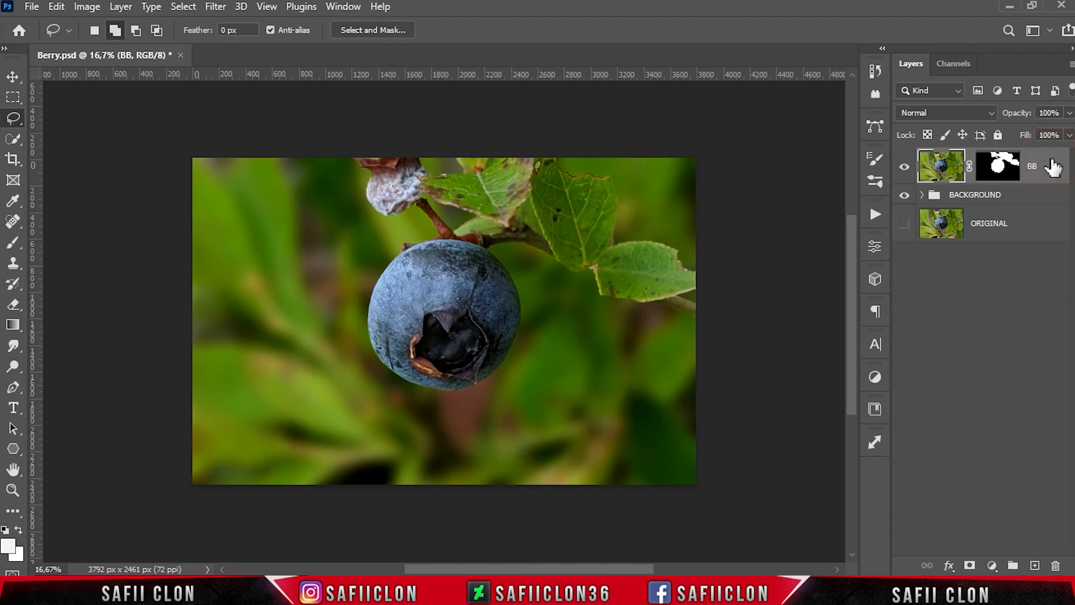
click(991, 566)
click(987, 363)
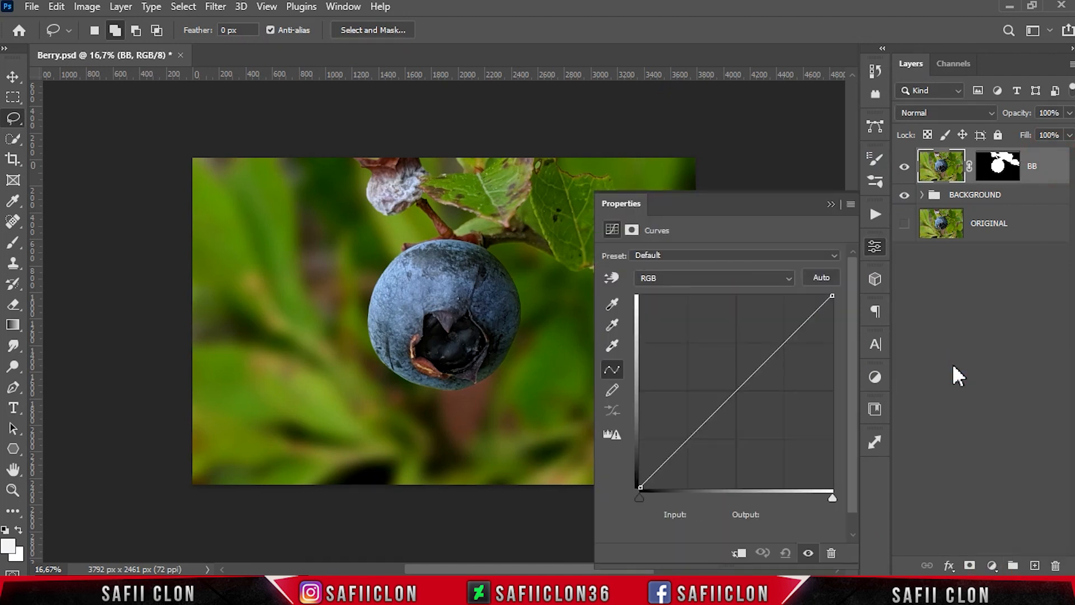
click(739, 554)
click(738, 391)
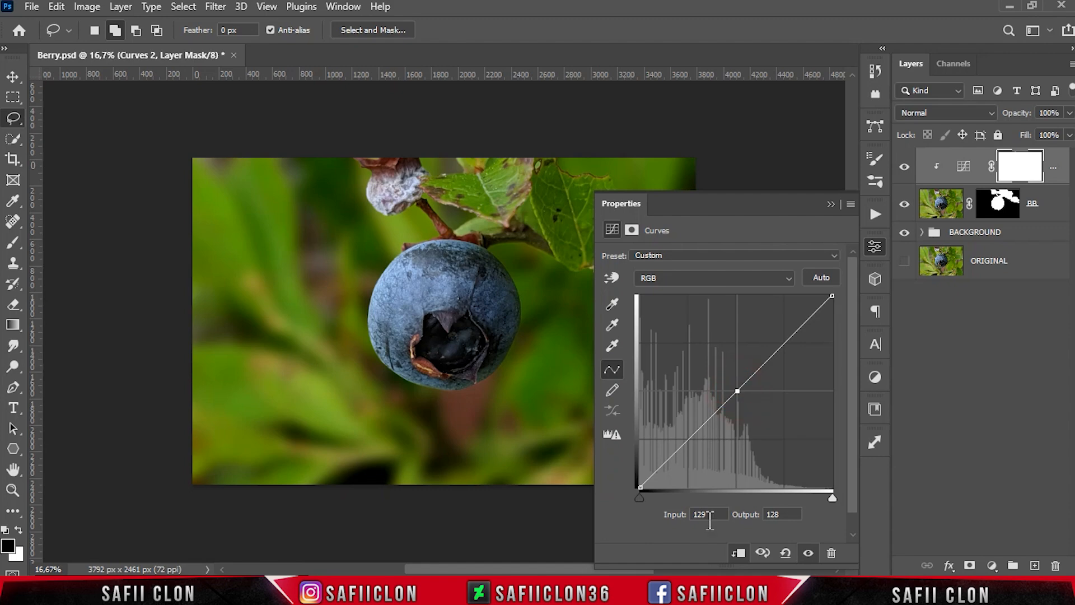
text(13)
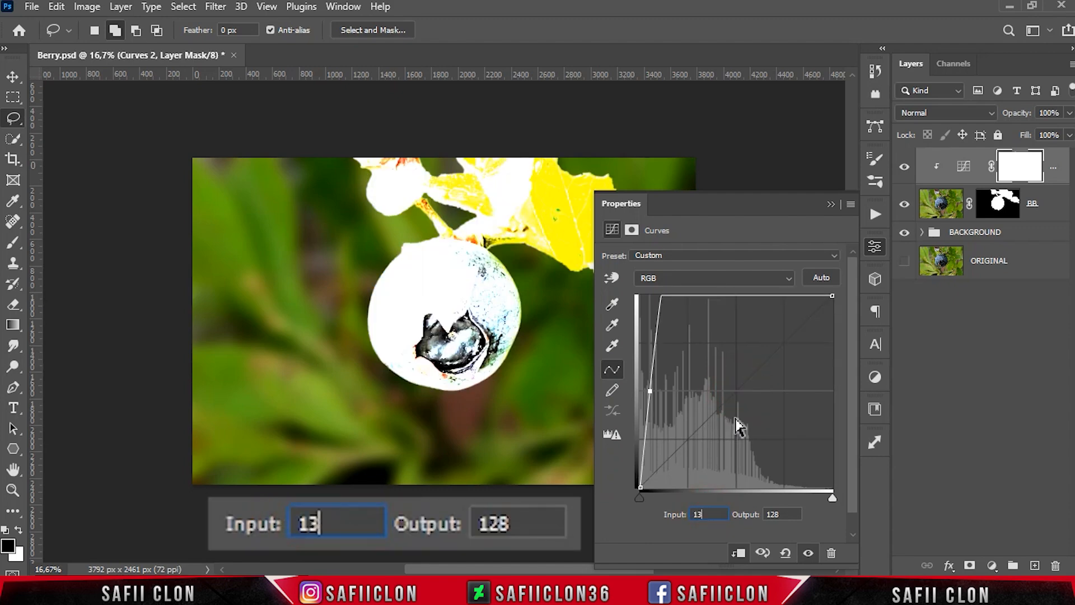
text(7)
double_click(774, 514)
text(120)
Step: Add a shadow point with output 55 to the BB curve and set its black endpoint's output to 8
click(689, 440)
double_click(706, 515)
double_click(784, 514)
text(55)
click(641, 488)
double_click(697, 514)
double_click(781, 514)
text(8)
Step: Add a highlight point at input 199, output 200 to the BB curve
click(791, 342)
double_click(703, 514)
text(199)
double_click(782, 514)
text(200)
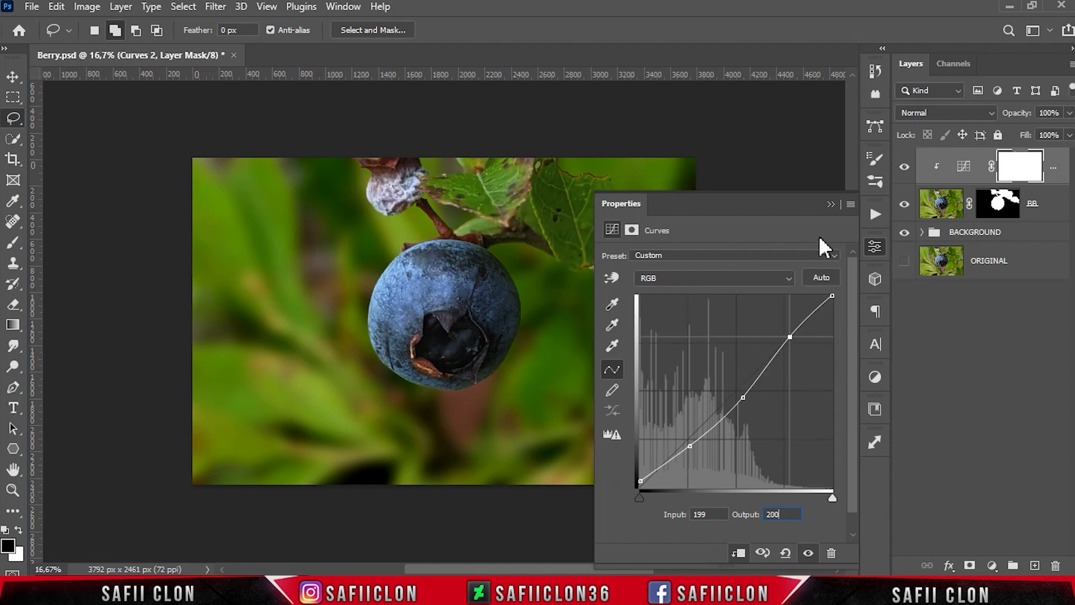
Step: Compare the berry and leaves with and without the BB Curves adjustment, leaving it visible
click(830, 205)
click(904, 167)
click(904, 167)
click(904, 167)
click(905, 167)
Step: Add a Brightness/Contrast adjustment clipped to the BB layer with brightness 43 and a reduced contrast
click(992, 565)
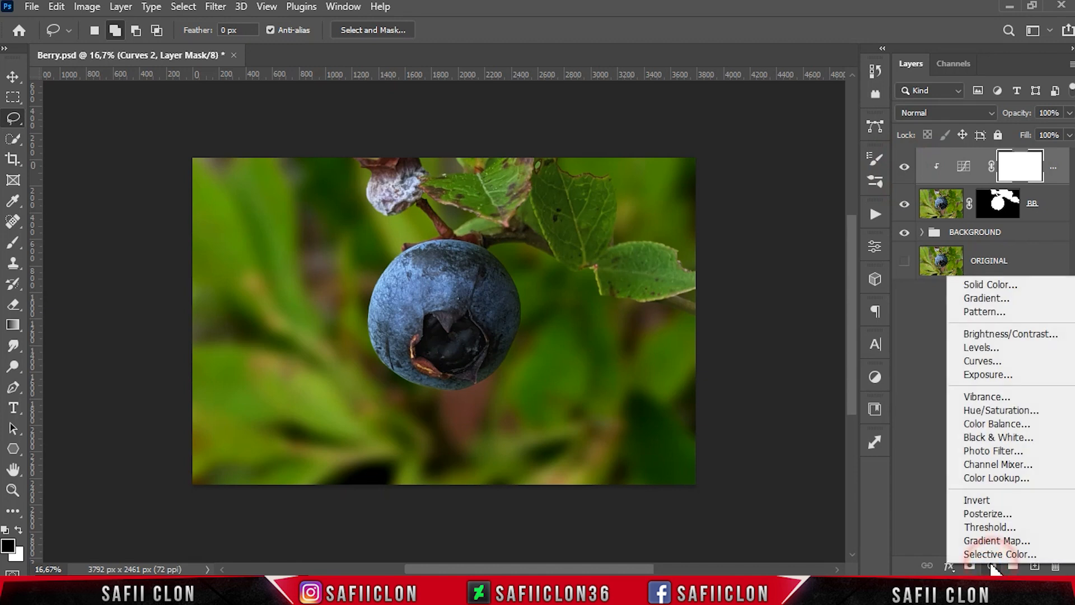
click(998, 334)
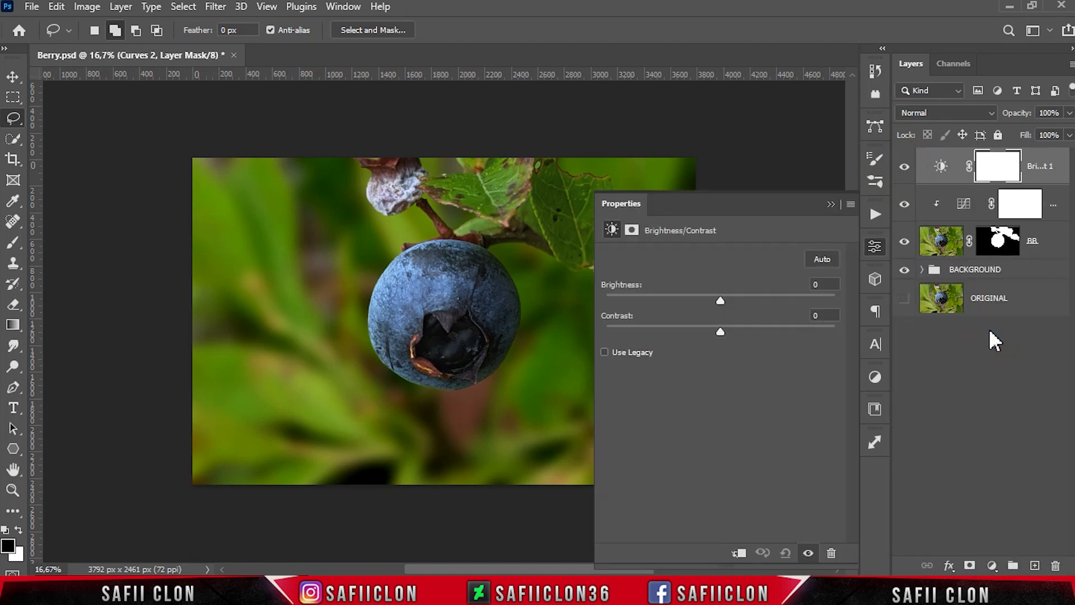
click(737, 551)
drag(720, 301, 755, 301)
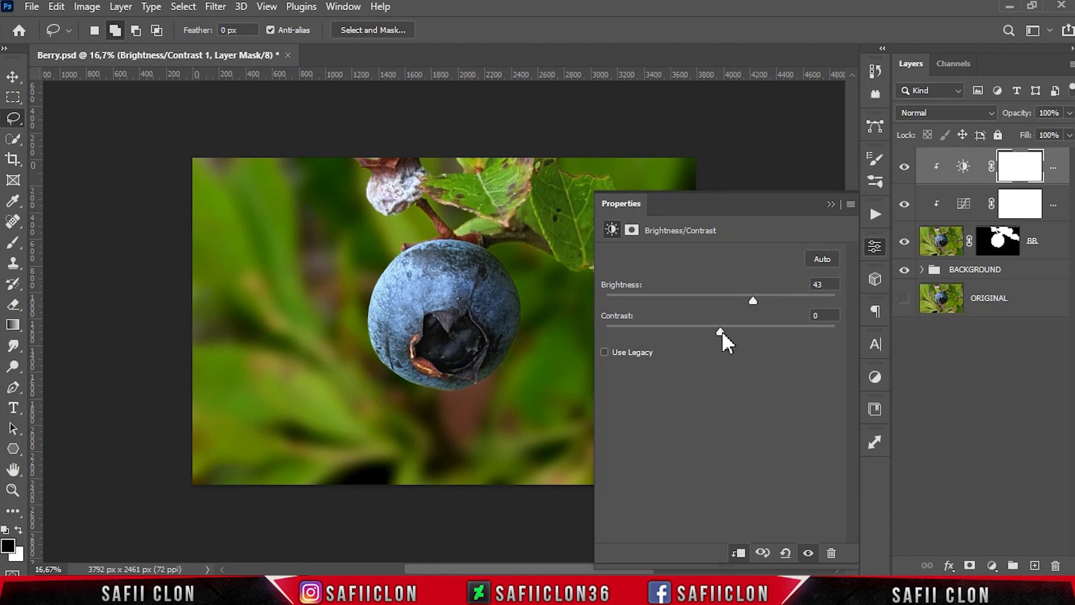
drag(721, 330, 696, 331)
Step: Compare the image with and without the Brightness/Contrast adjustment, leaving it visible
click(831, 204)
click(905, 167)
click(904, 166)
click(904, 167)
click(905, 167)
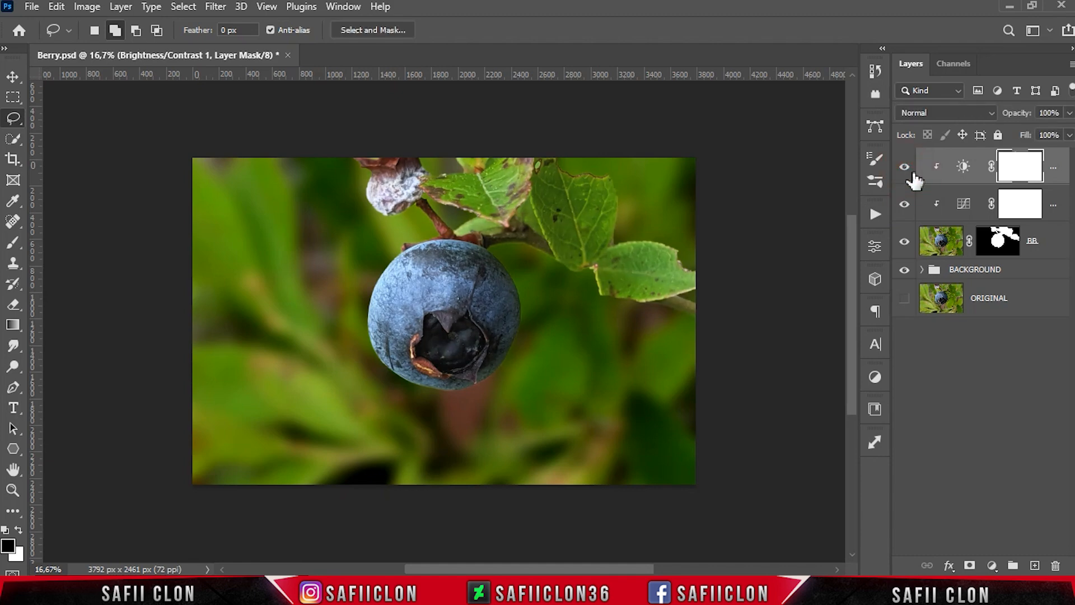
Step: Target the Brightness/Contrast layer mask and set up a Soft Round brush of 187 px at 19% opacity
click(1025, 166)
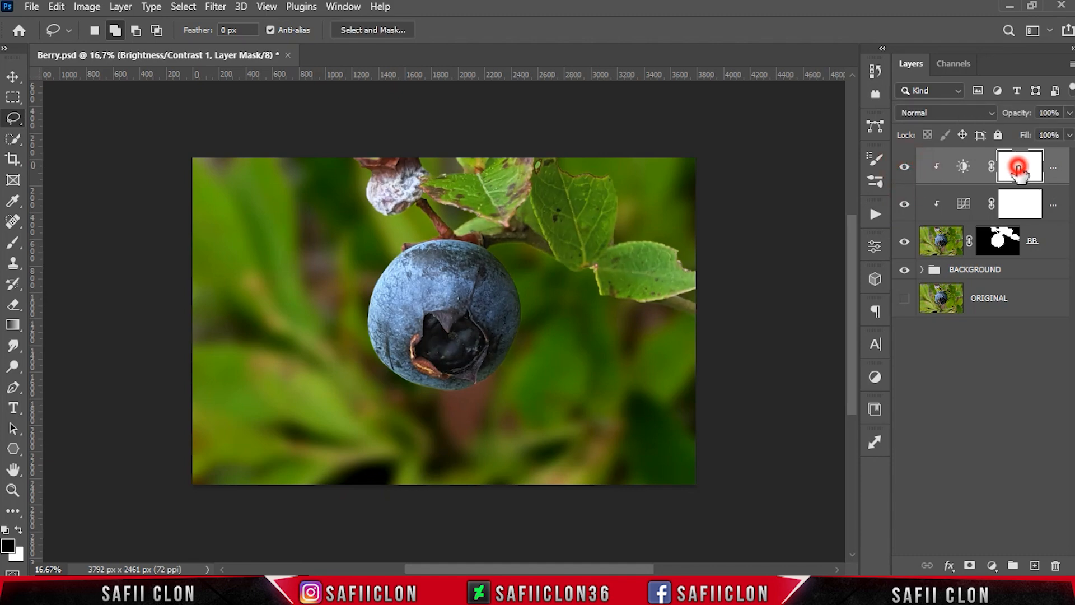
click(14, 242)
click(112, 32)
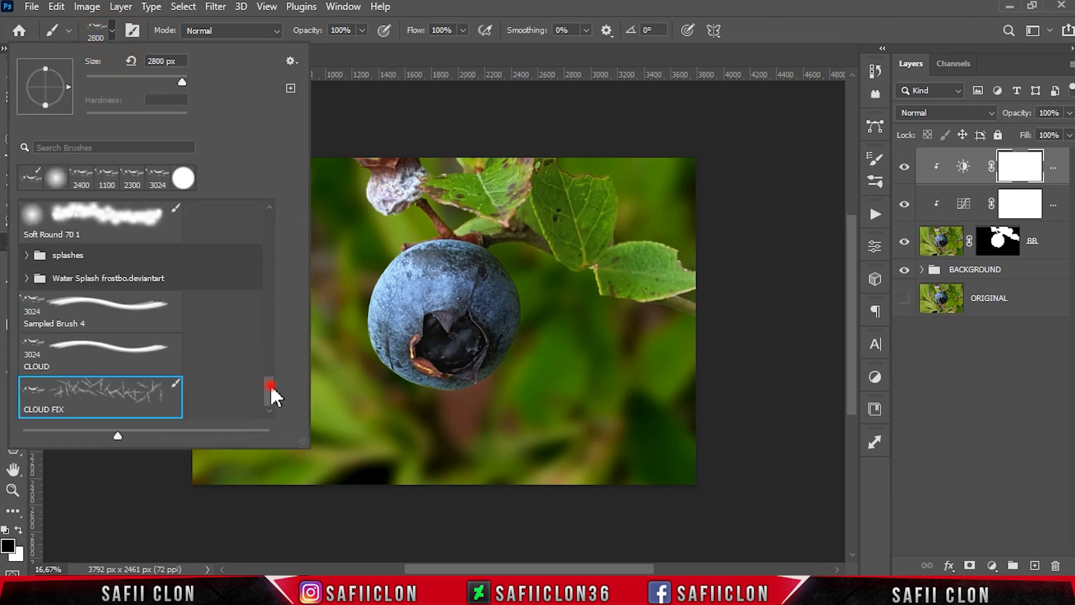
drag(269, 392, 271, 212)
click(139, 242)
drag(181, 83, 158, 82)
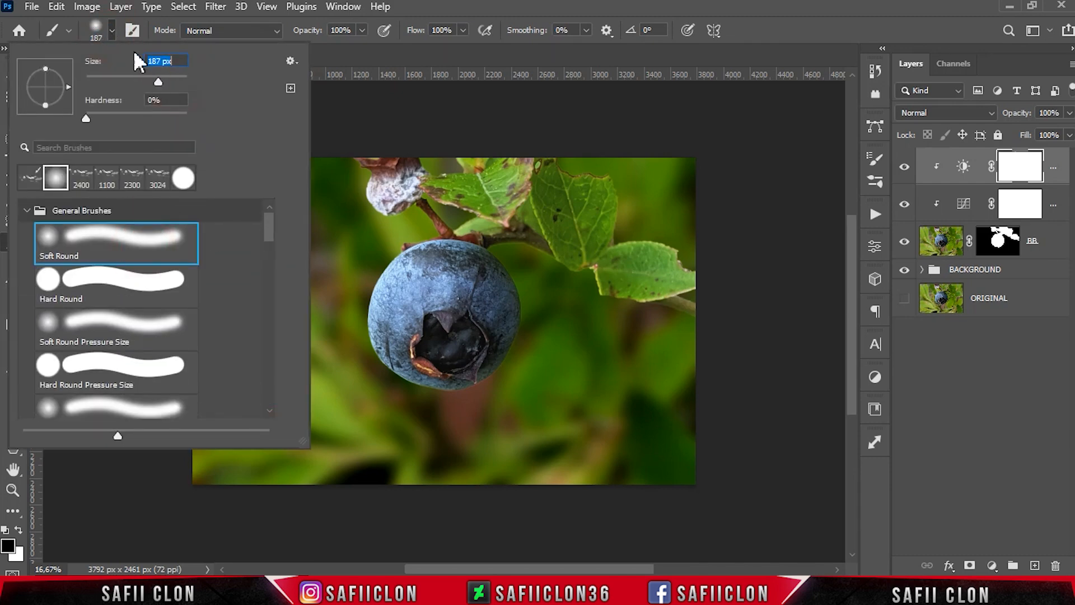
click(112, 32)
drag(362, 32, 305, 49)
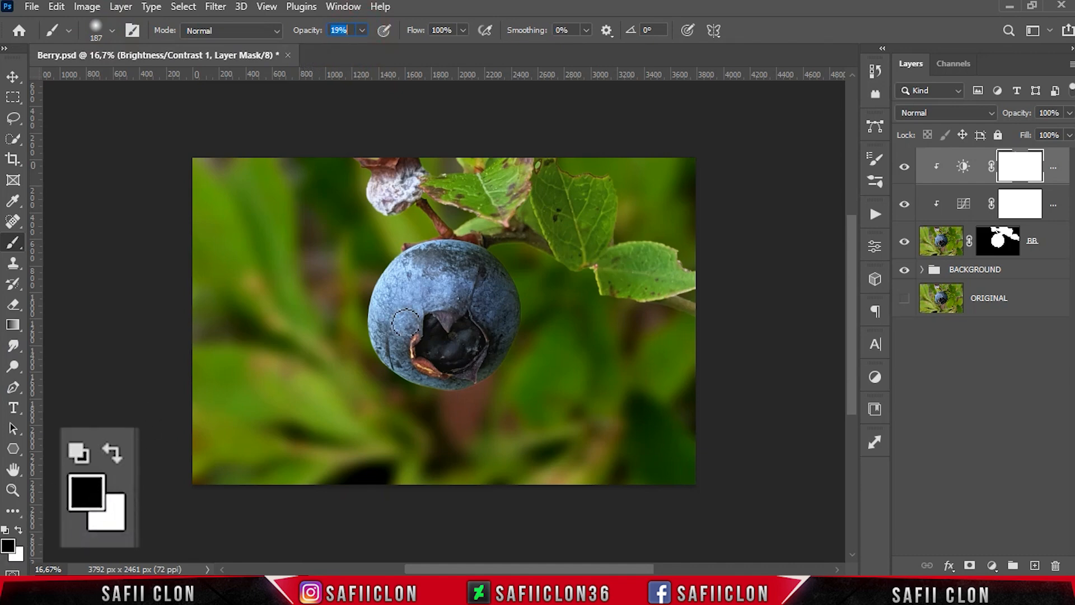
key(Return)
Step: Paint black on the Brightness/Contrast mask over the leaves beside the berry, enlarging the brush, to reduce their brightening
key(ctrl+plus)
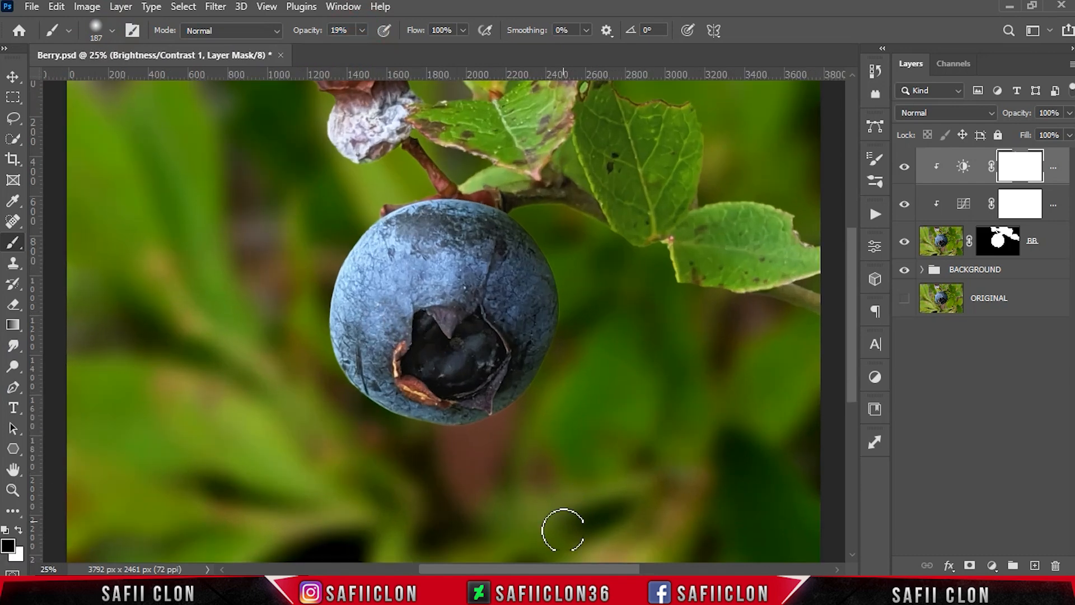
scroll(582, 515, right, 3)
key(])
key(])
key(])
click(723, 322)
click(741, 329)
click(723, 319)
drag(715, 307, 742, 312)
drag(763, 245, 705, 199)
drag(765, 269, 622, 307)
drag(774, 307, 655, 317)
drag(589, 297, 740, 338)
key(])
scroll(670, 175, up, 3)
mouse_move(669, 224)
mouse_down()
mouse_move(669, 200)
mouse_move(732, 199)
mouse_up()
scroll(719, 241, down, 2)
Step: Paint black on the Brightness/Contrast mask along the right side of the berry, adjusting the brush size, to restore its shading
drag(490, 348, 439, 446)
drag(478, 395, 461, 427)
click(487, 293)
key([)
key([)
key([)
key([)
click(501, 247)
scroll(487, 242, up, 3)
key(])
key(])
key(])
scroll(739, 353, down, 1)
key([)
key([)
key([)
Step: Check the whole image with and without the masked Brightness/Contrast adjustment
key(ctrl+minus)
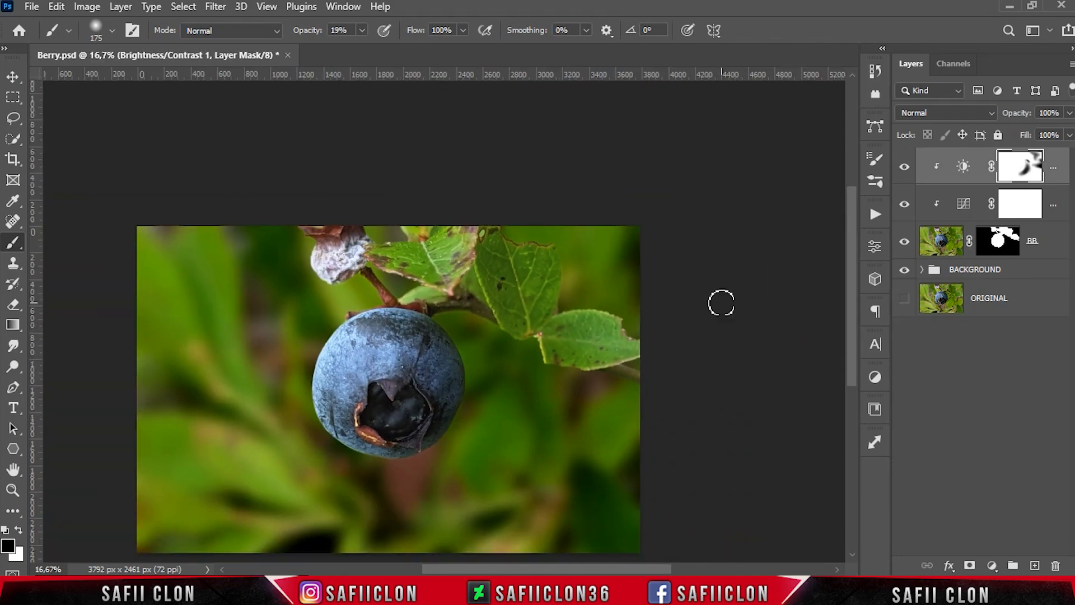
click(911, 168)
click(911, 168)
click(910, 168)
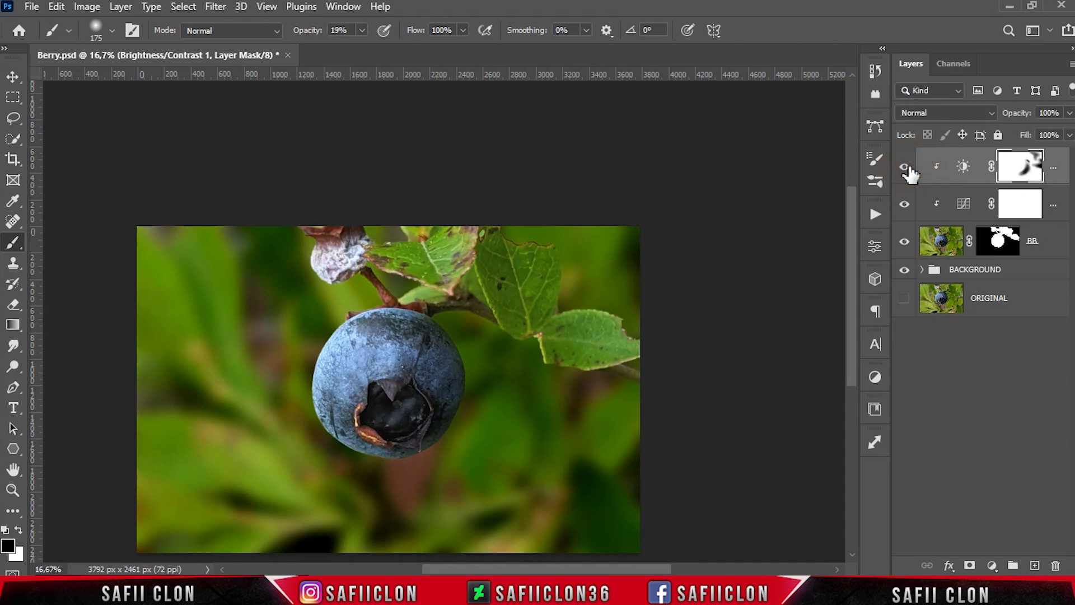
Step: Group the berry layer and its two clipped adjustments into a group named BERRY
click(1056, 163)
shift+click(1049, 244)
right_click(1049, 244)
click(890, 115)
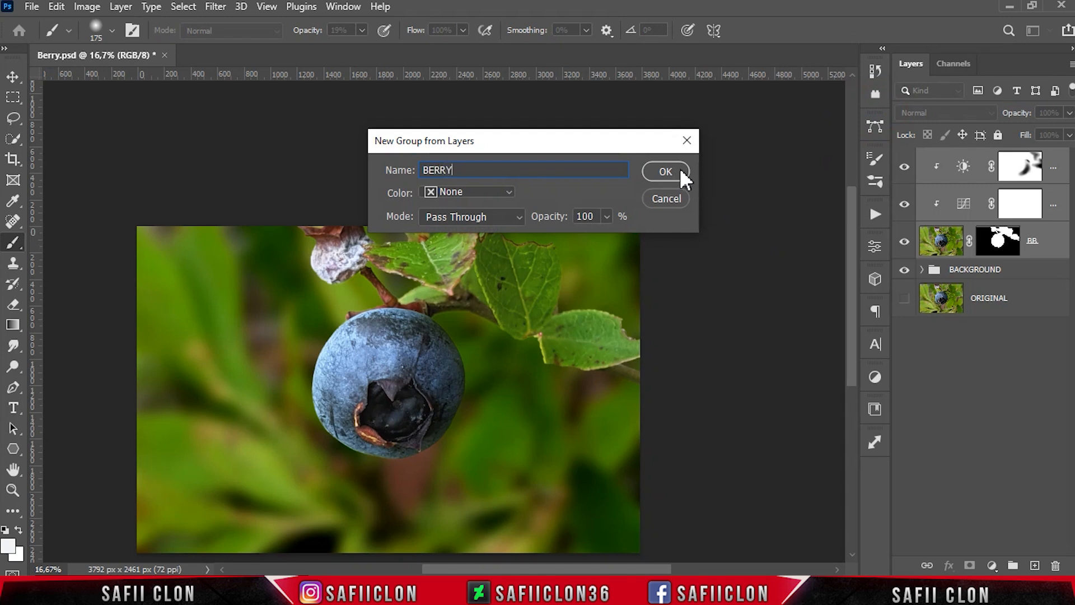
click(679, 168)
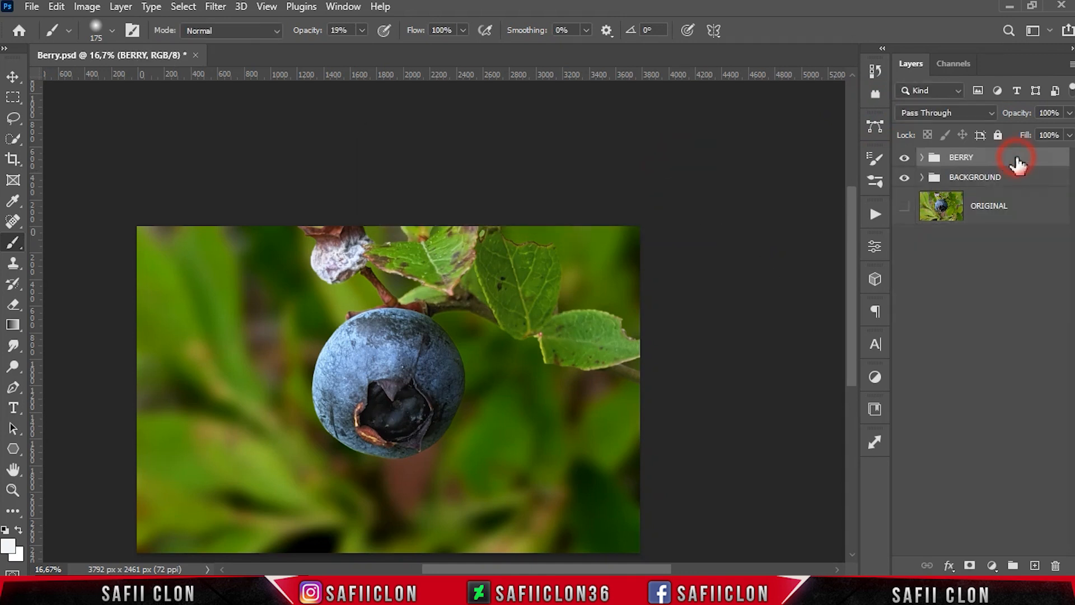
Step: Stamp all visible layers into a merged layer above the BERRY group and convert it to a smart object
key(ctrl+shift+alt+e)
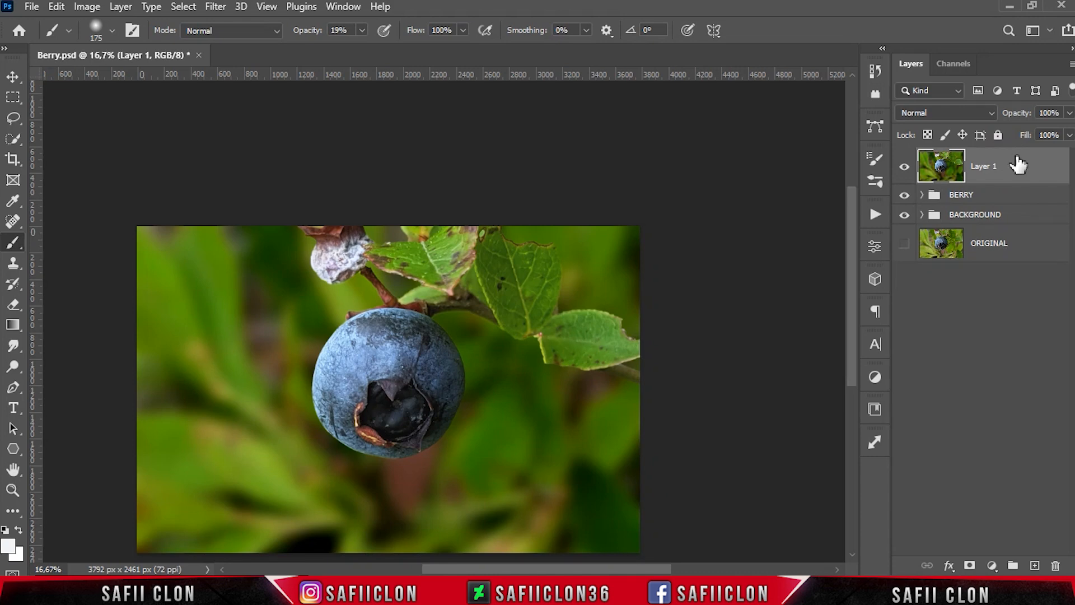
right_click(1018, 165)
click(853, 216)
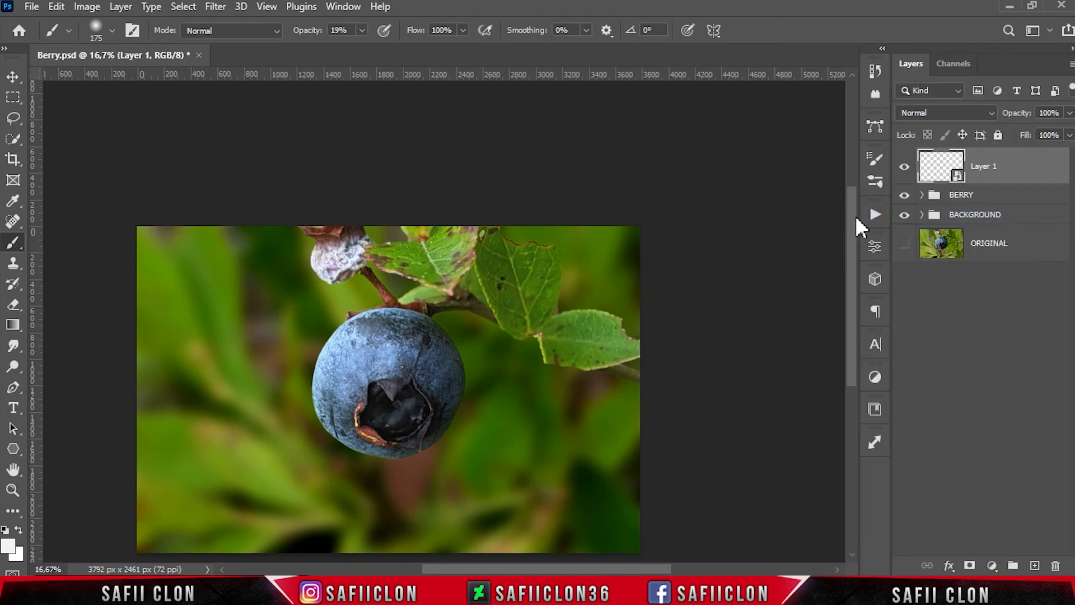
Step: Start the Camera Raw Filter on the merged smart object and set Temperature to +9 and Tint to -5
click(1033, 166)
click(216, 7)
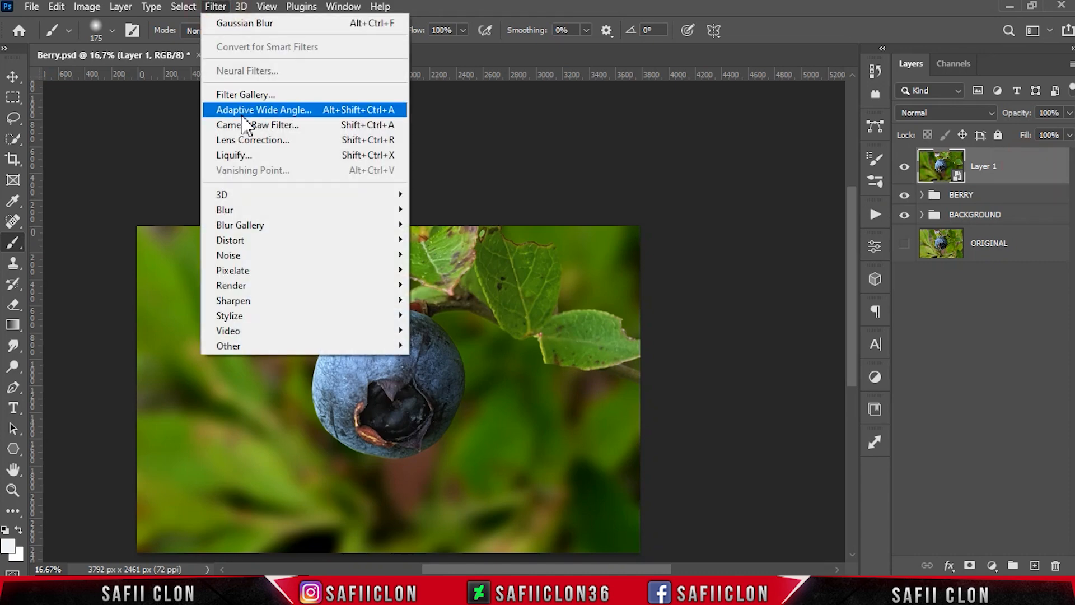
click(288, 125)
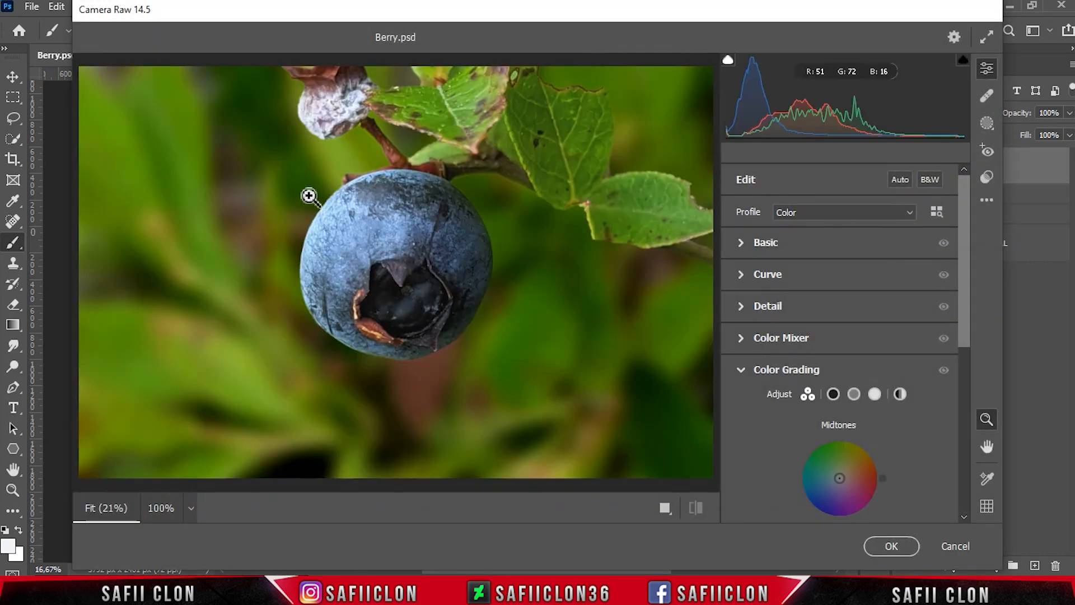
click(775, 242)
drag(842, 241, 836, 264)
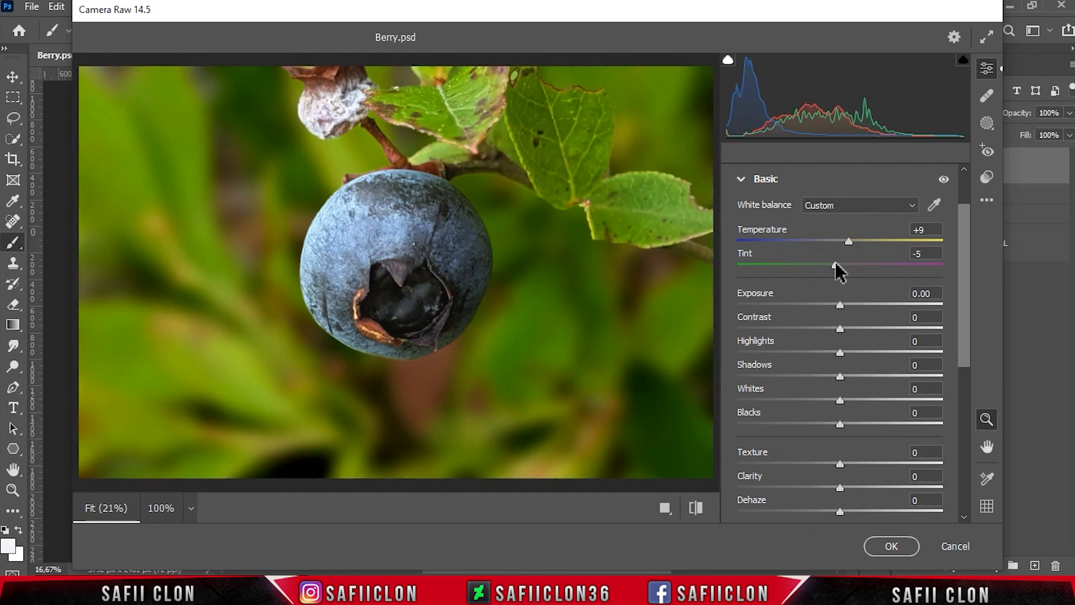
Step: Set Exposure -0.20, Contrast +8, Highlights -43, Shadows +19, Whites +25, Blacks -12, Texture +12, Clarity +12 and Dehaze +11
drag(840, 305, 799, 343)
drag(839, 376, 823, 421)
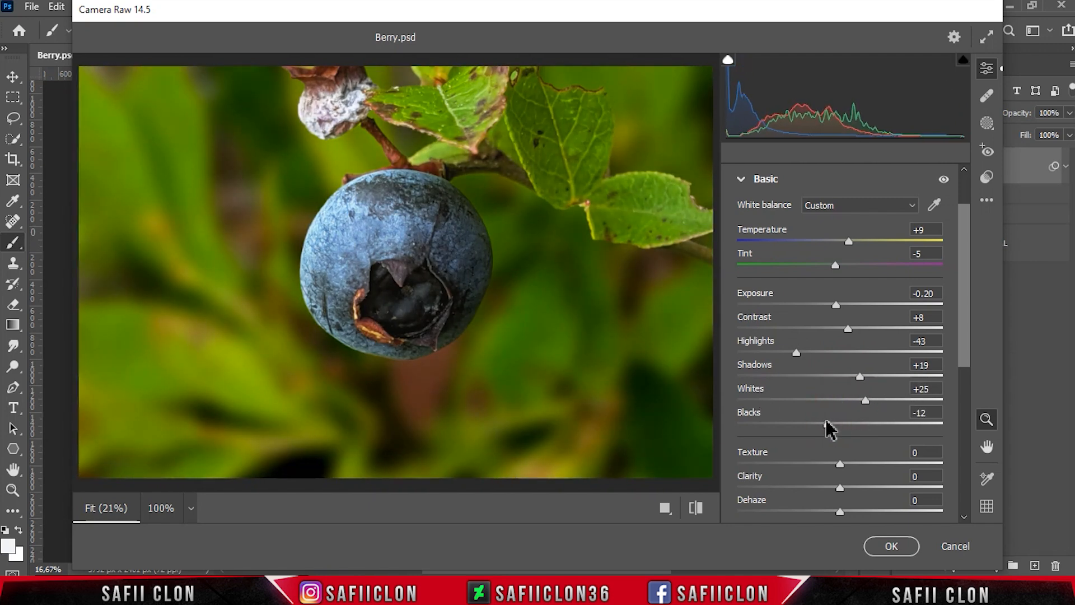
drag(959, 331, 955, 374)
drag(843, 361, 854, 409)
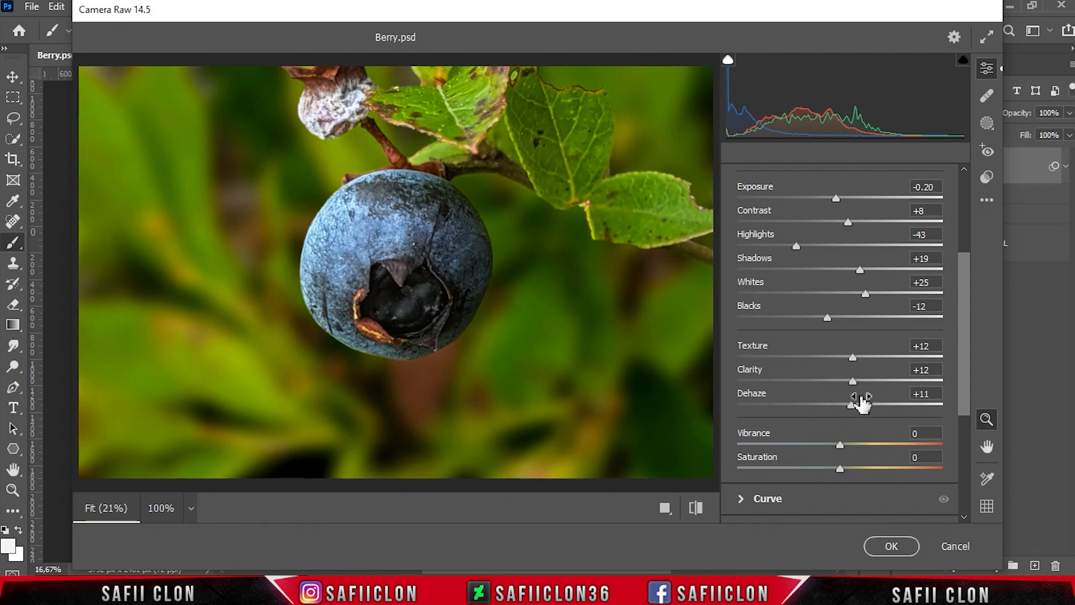
Step: Add a point to the tone curve at input 64, output 61, and lift the black point to output 15
scroll(972, 413, down, 3)
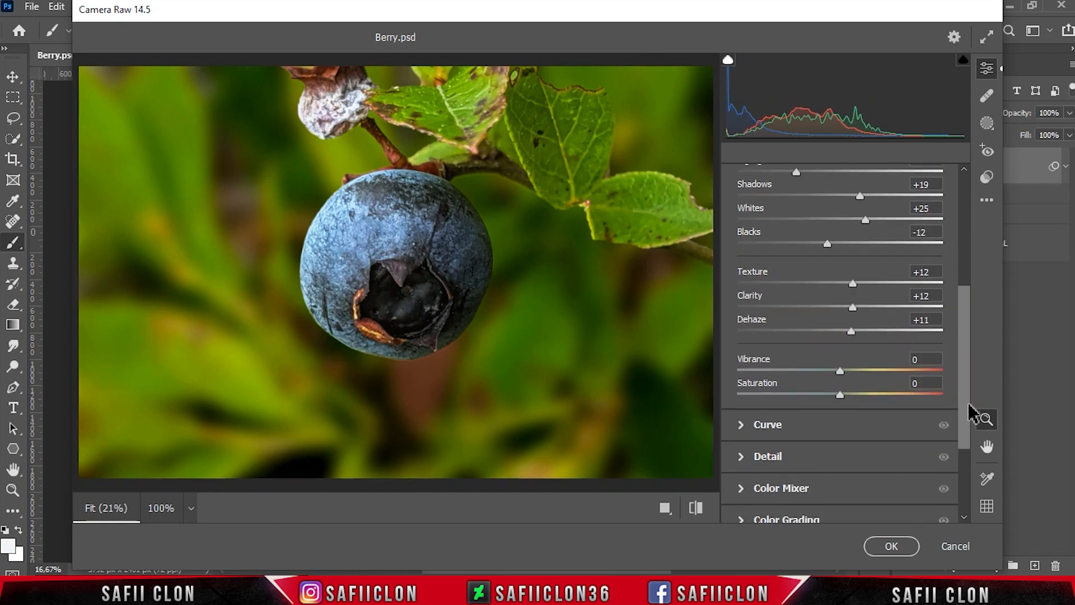
click(777, 427)
click(797, 386)
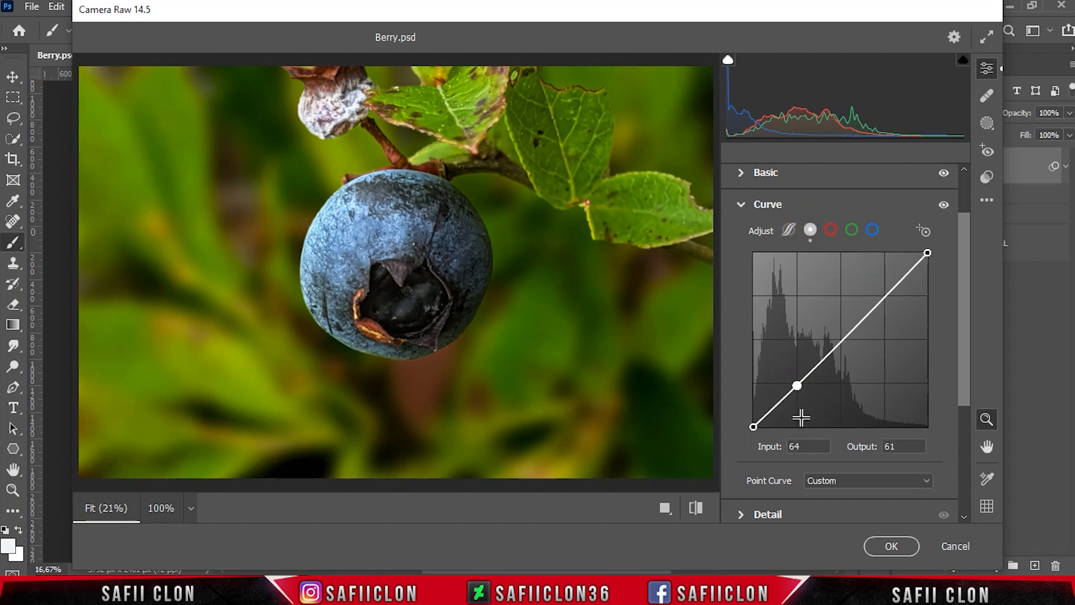
drag(752, 426, 753, 417)
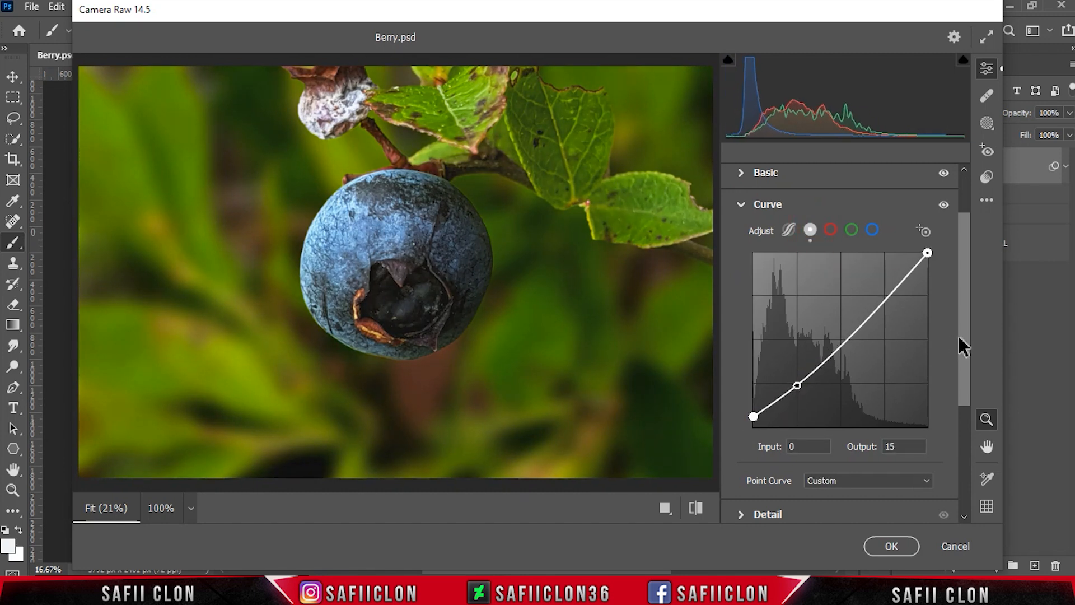
Step: Set Sharpening to 15 with Detail 28, and Noise Reduction to 16 with Detail 53 and Contrast 18
scroll(971, 410, down, 4)
click(768, 367)
click(771, 277)
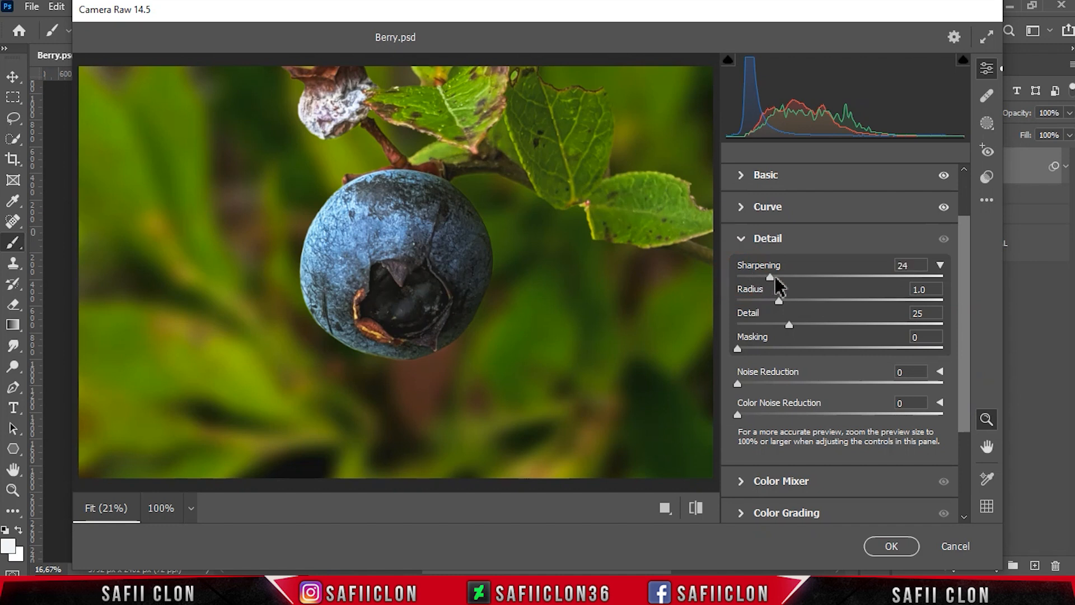
drag(789, 324, 795, 324)
drag(738, 384, 772, 384)
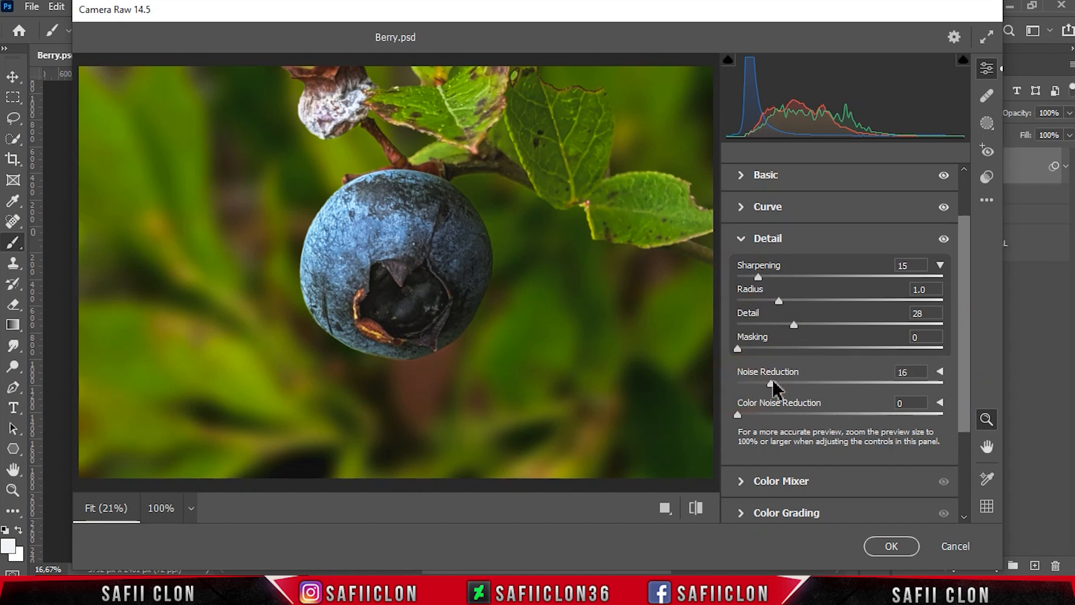
click(940, 372)
drag(744, 432, 781, 431)
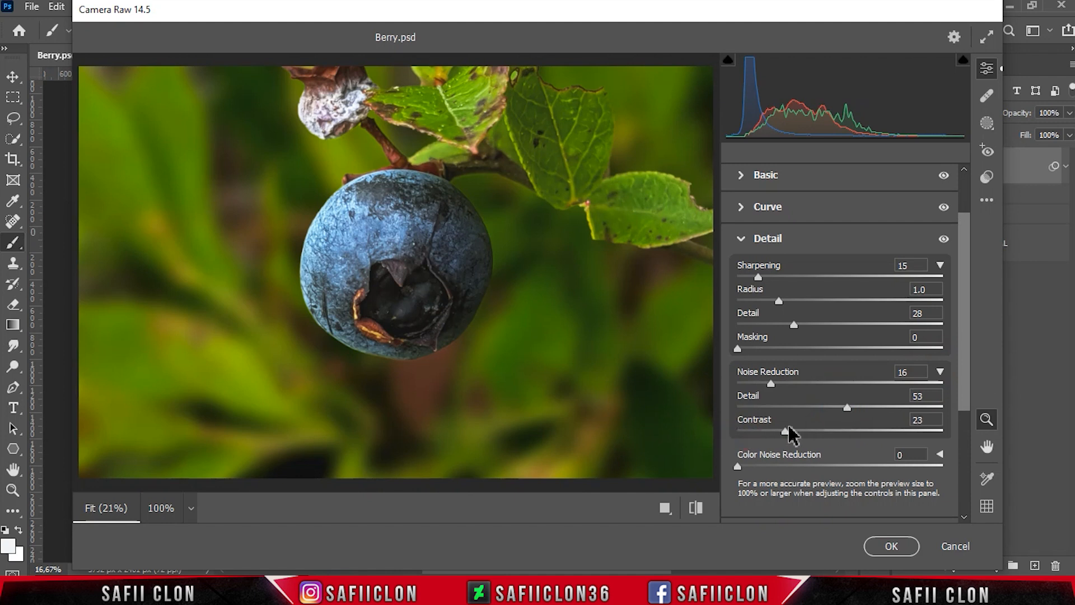
Step: Shift the Color Mixer hues to Reds -26, Oranges -24, Yellows +15, Greens +20 and Aquas -25, and adjust the blues through magentas
scroll(964, 375, down, 3)
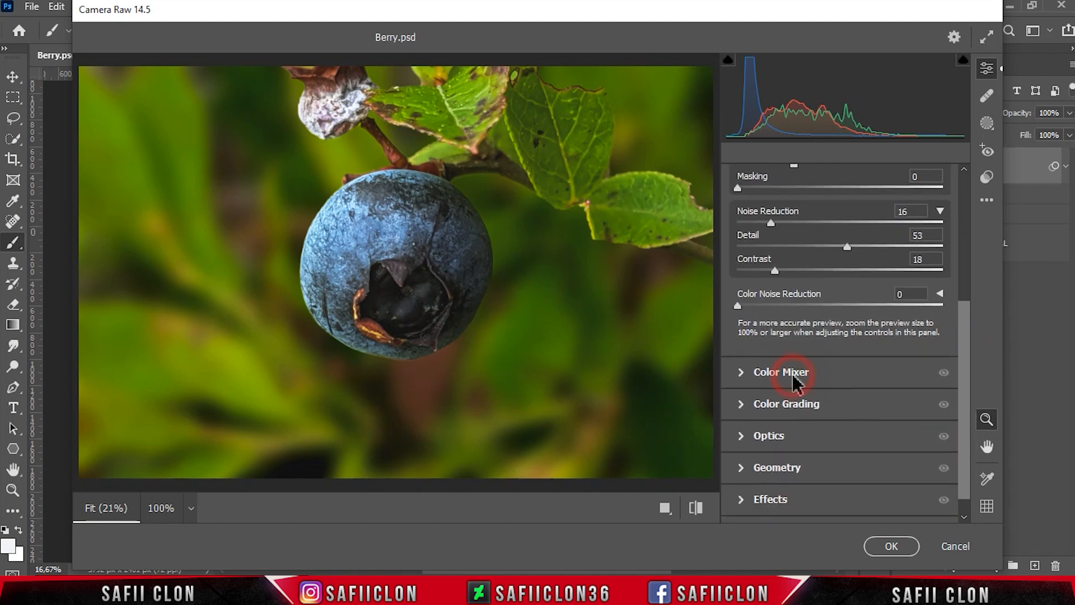
click(794, 373)
drag(840, 305, 807, 328)
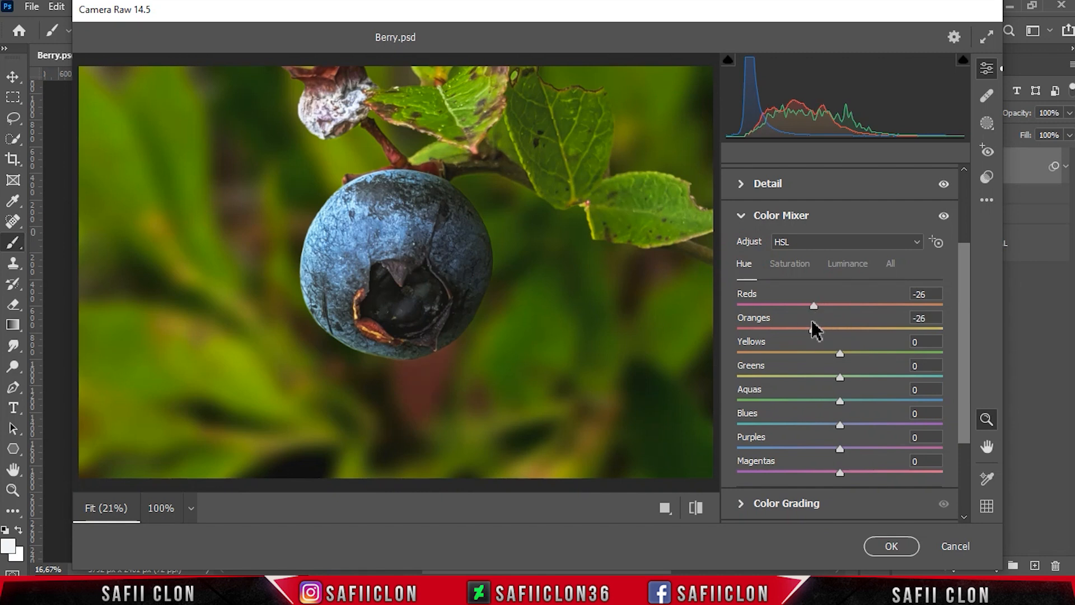
drag(840, 352, 861, 377)
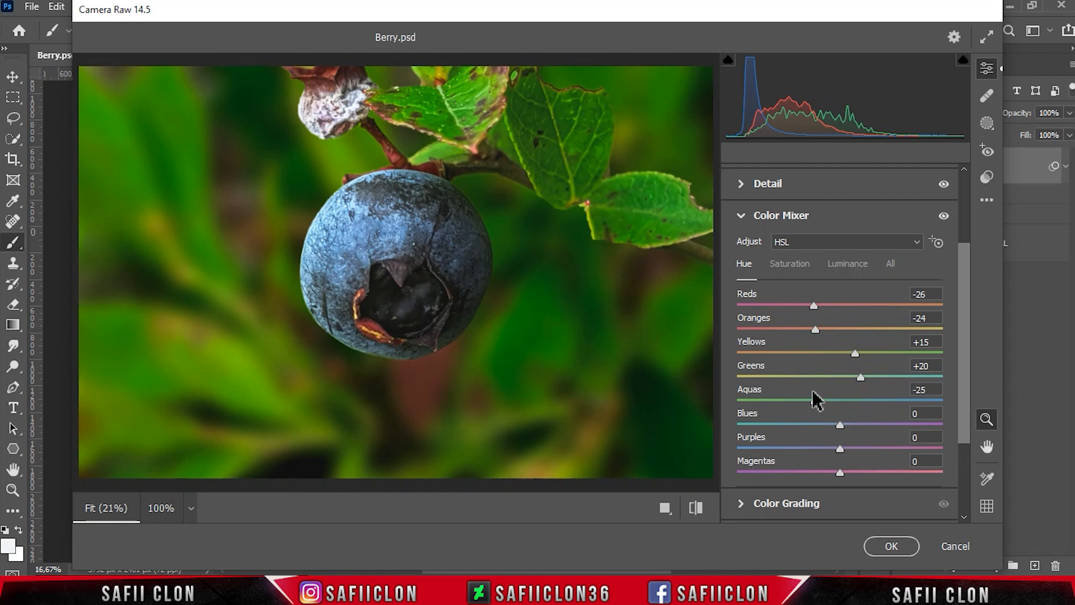
drag(840, 425, 852, 472)
Step: Set the Color Mixer saturation to Reds +12, Oranges +22, Yellows -13, Greens -30, Aquas +26, Blues -12, Purples +16 and Magentas -13
click(792, 264)
drag(841, 305, 853, 305)
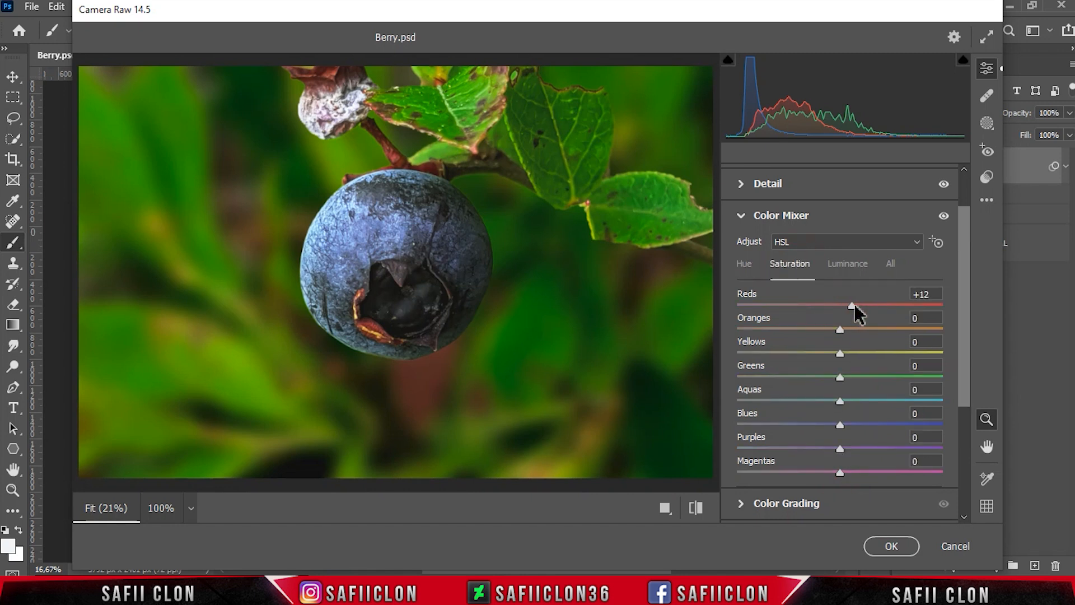
drag(840, 354, 828, 425)
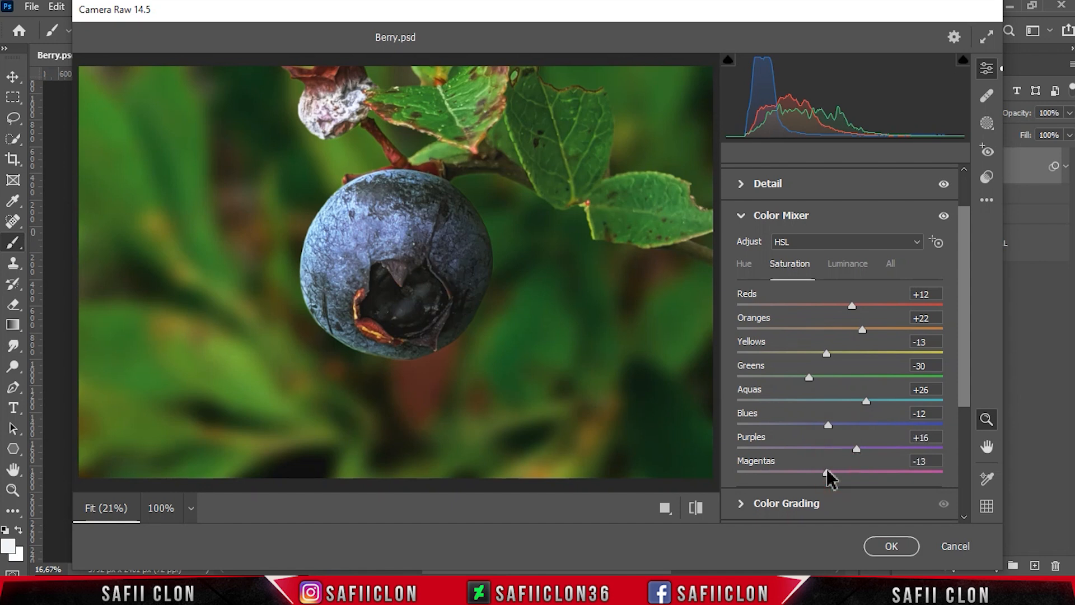
Step: Set the Color Mixer luminance to Reds +3, Oranges -3, Yellows +14, Greens -12, Aquas -8, Blues +10, Purples +16 and Magentas +22
click(846, 263)
drag(840, 330, 849, 426)
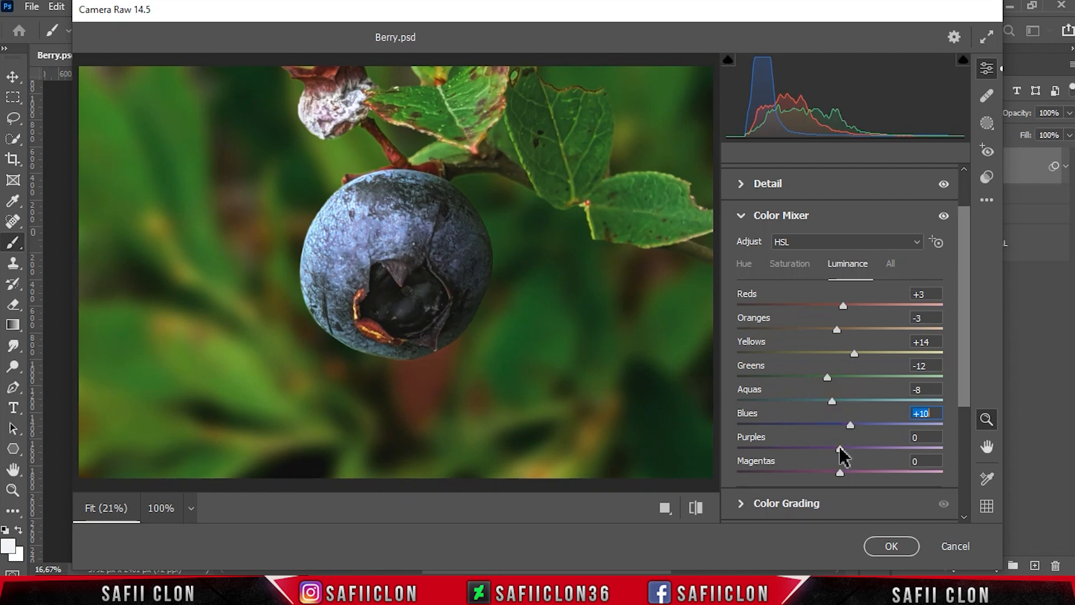
drag(853, 472, 847, 472)
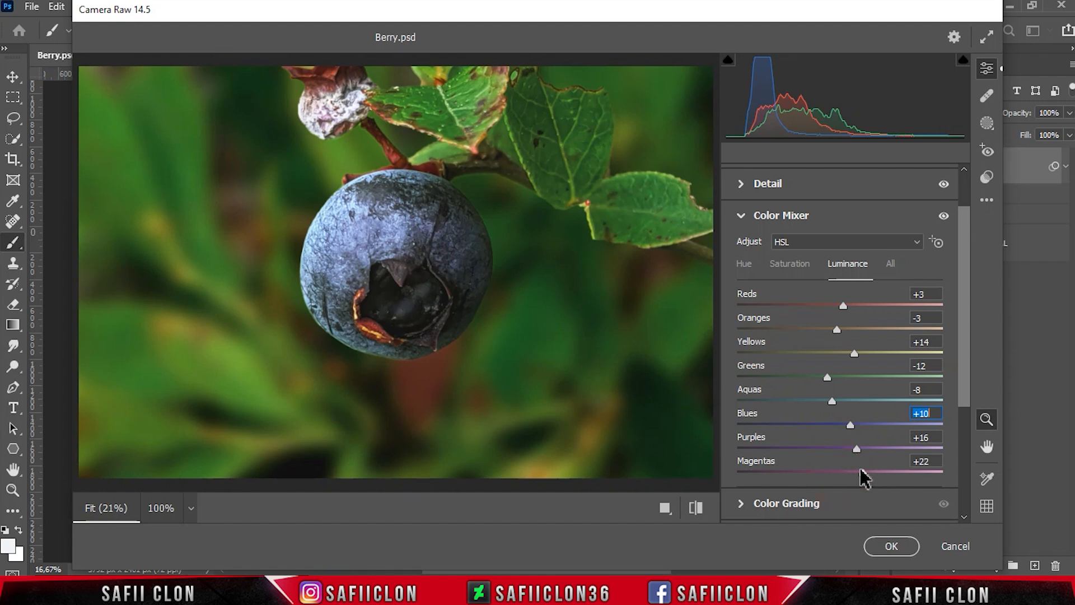
Step: Color grade the shadows with Hue 216, Saturation 22 and Luminance -31, using Blending 65 and Balance -30
scroll(969, 386, down, 3)
click(808, 380)
click(833, 205)
scroll(965, 391, down, 2)
drag(739, 379, 861, 378)
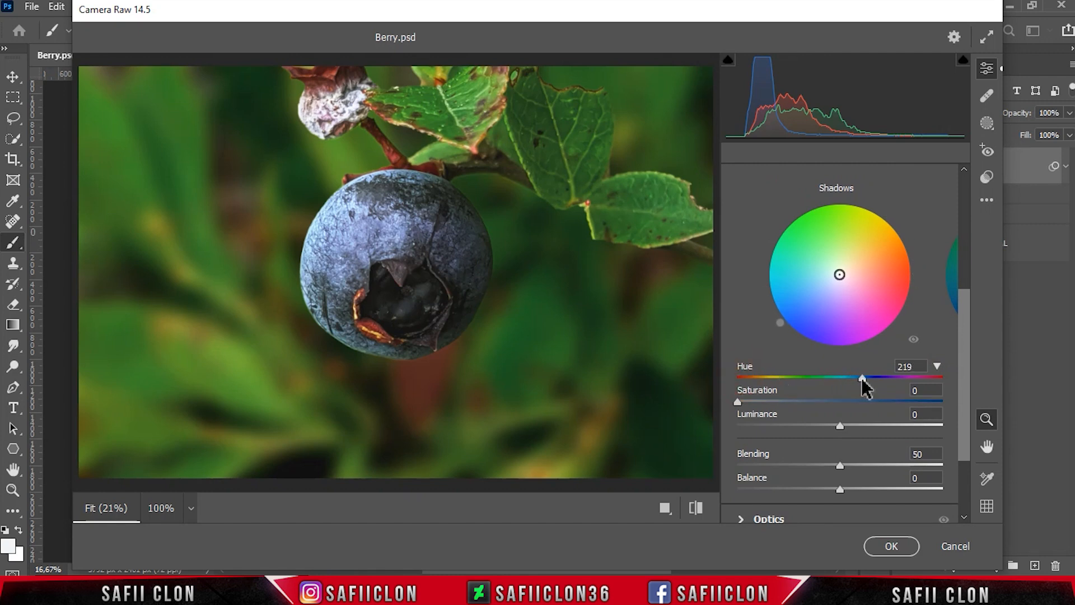
drag(750, 402, 782, 402)
drag(840, 426, 809, 426)
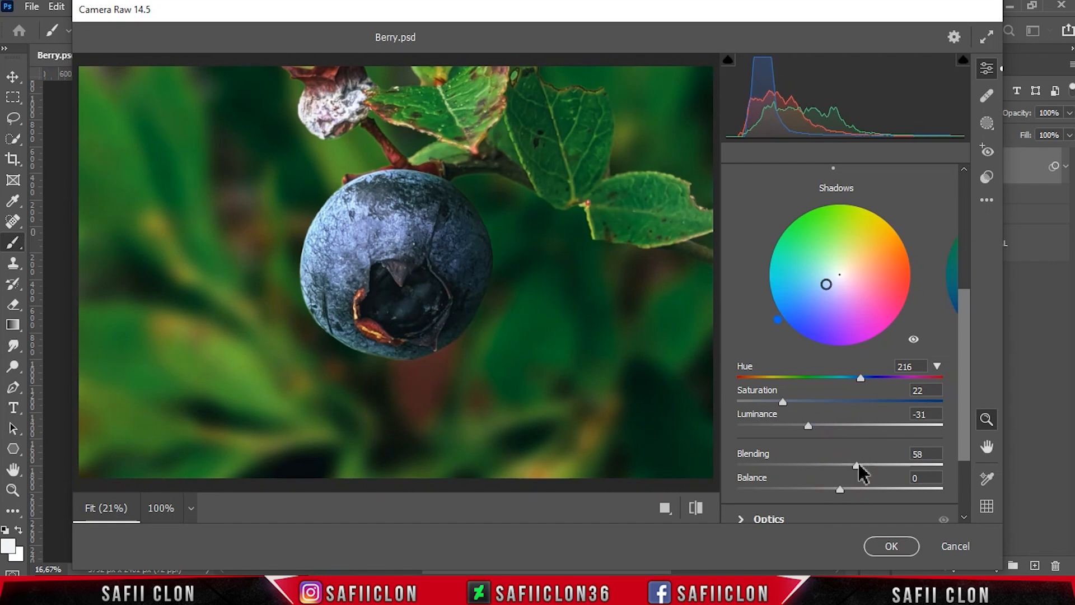
drag(860, 466, 807, 488)
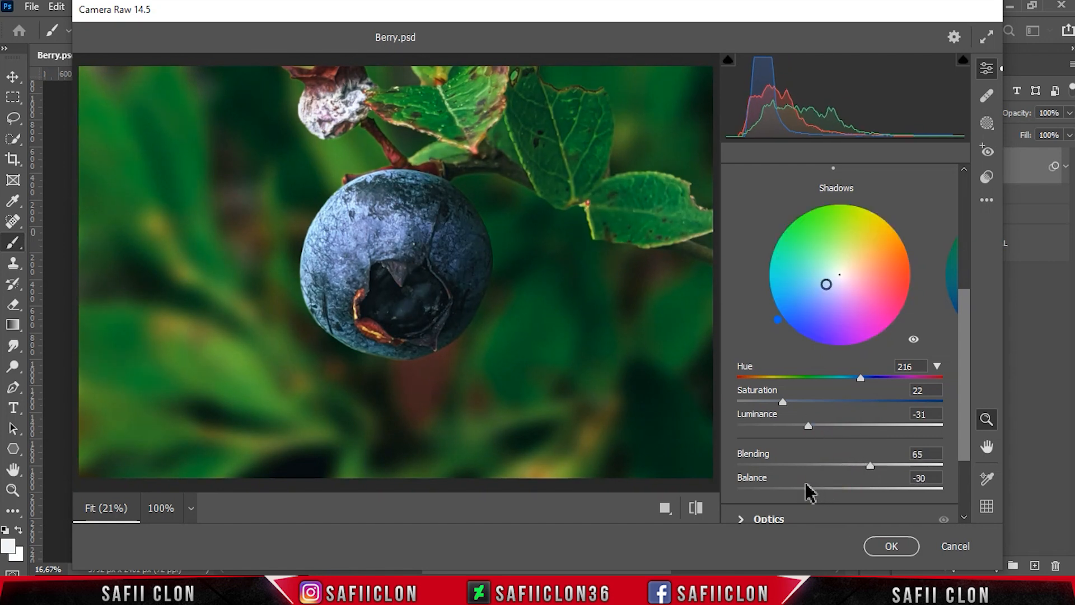
Step: Add a -14 vignette with Midpoint 59 and Roundness +41, and raise its Highlights amount
scroll(912, 478, down, 3)
click(792, 480)
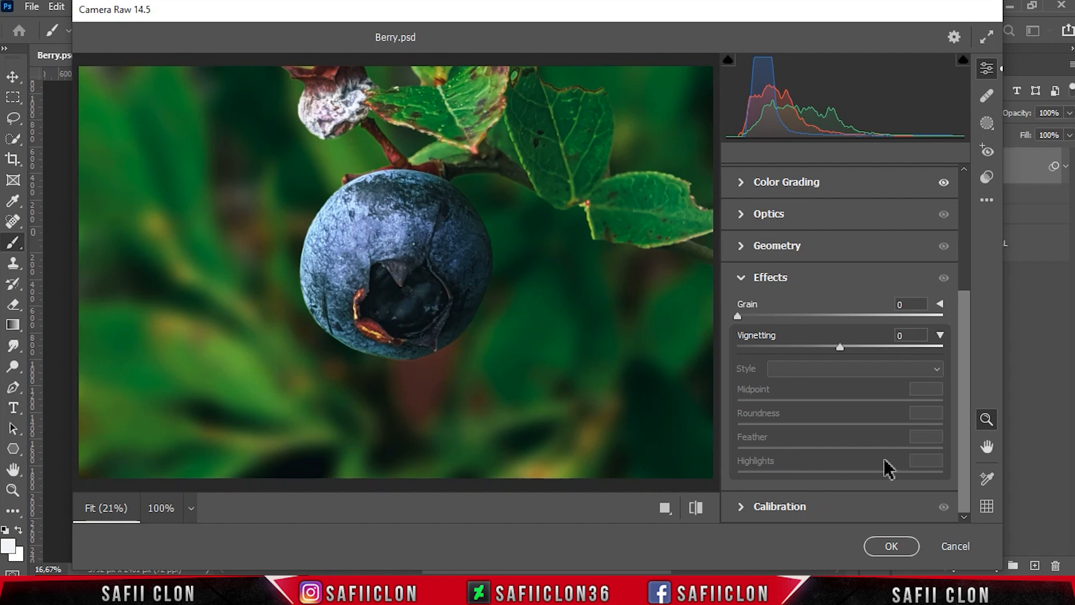
click(940, 336)
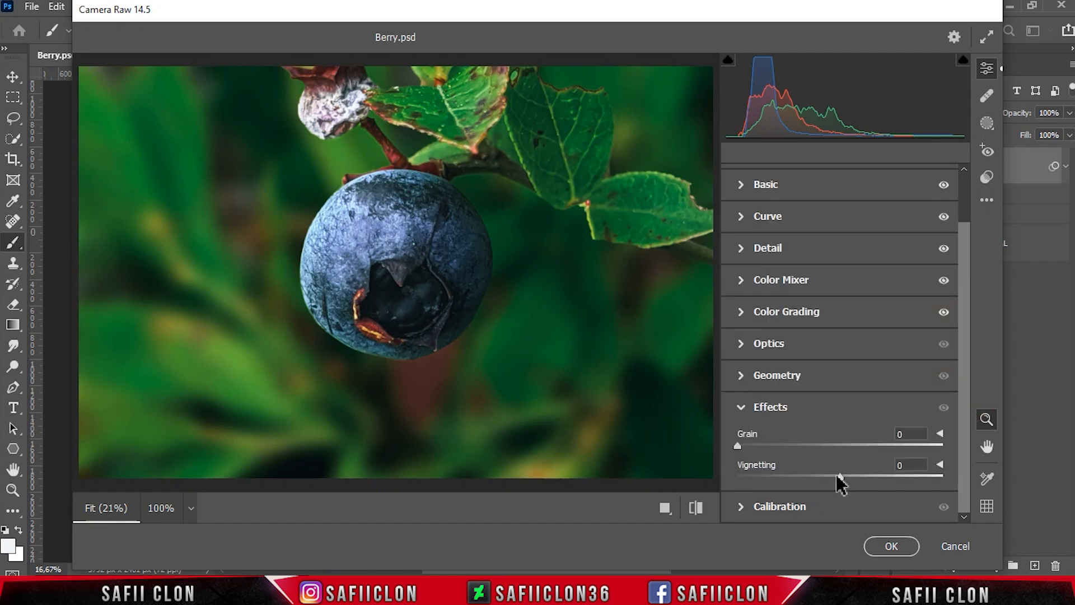
drag(836, 475, 823, 475)
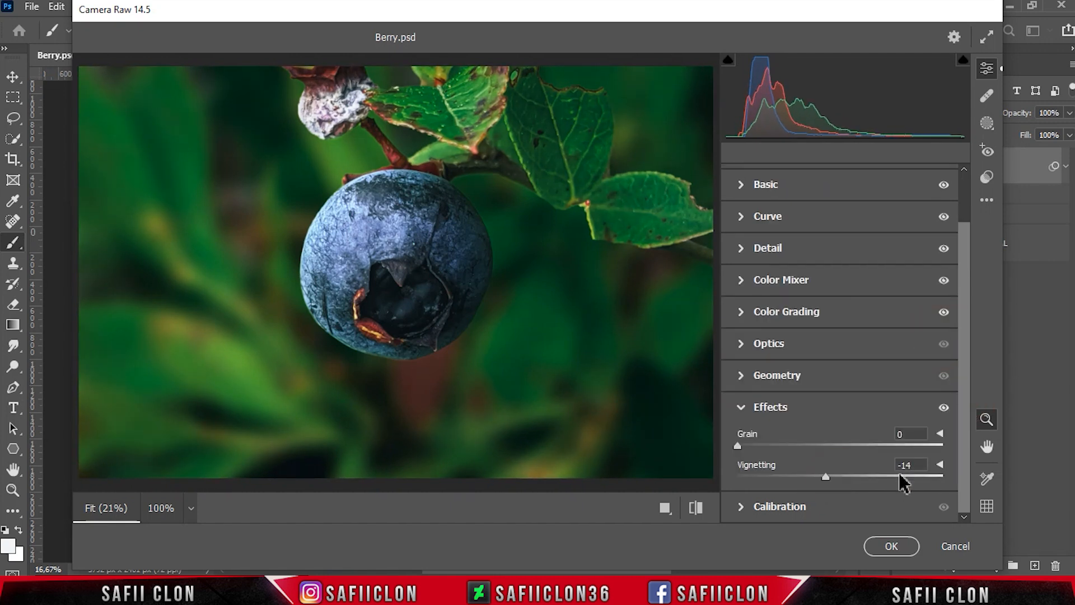
click(940, 465)
drag(963, 430, 960, 480)
drag(842, 413, 882, 452)
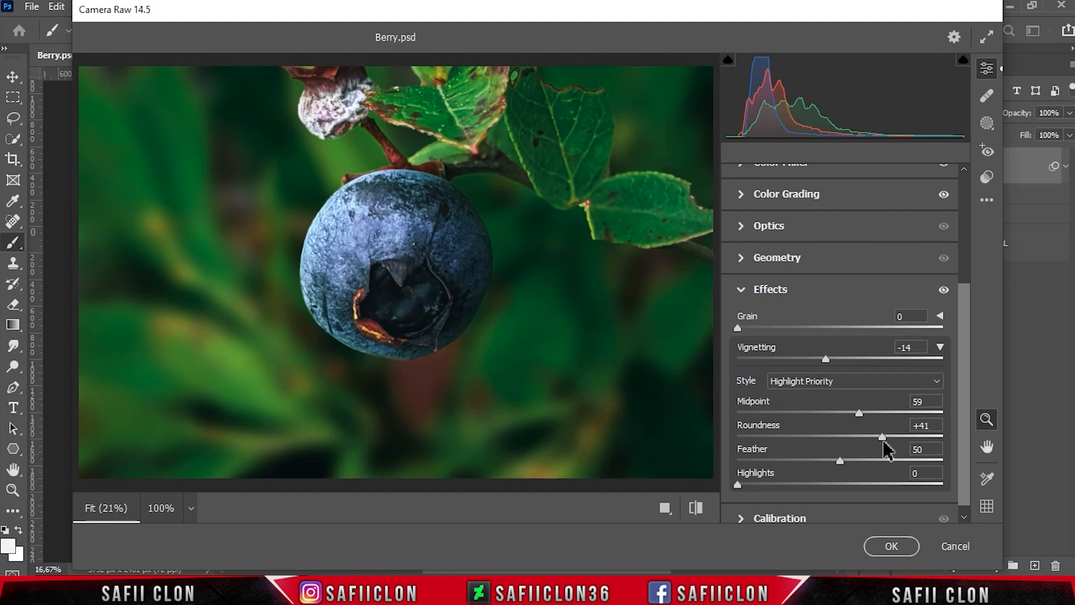
mouse_move(804, 484)
mouse_down()
mouse_move(896, 484)
mouse_move(788, 484)
mouse_move(807, 484)
mouse_up()
Step: Add a slanted radial gradient mask over the blurred foliage at the photo's upper left, reaching to the berry
drag(964, 425, 984, 180)
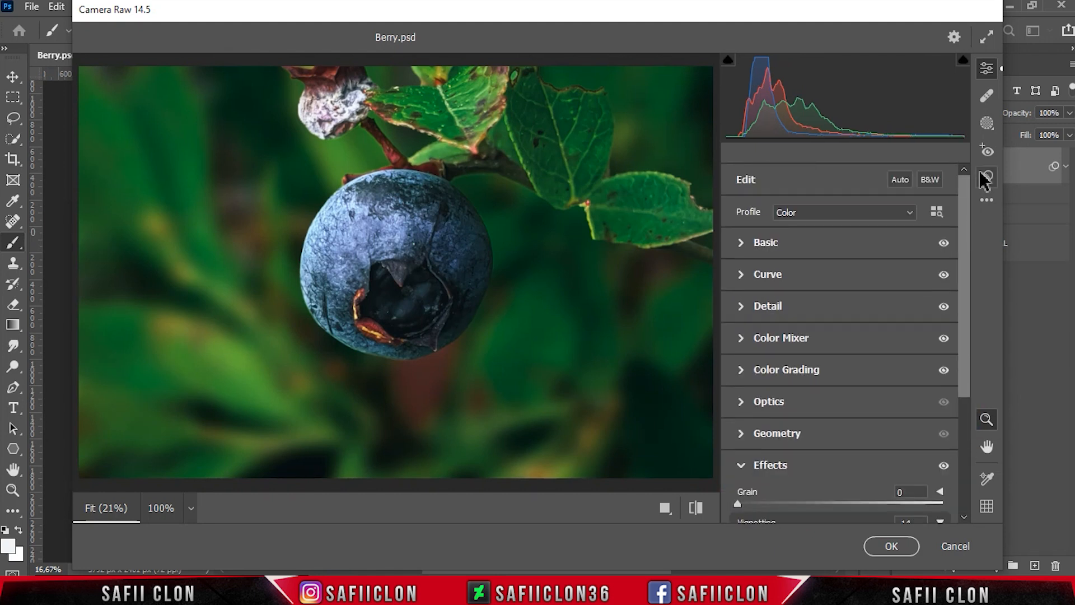
click(986, 124)
click(782, 332)
drag(163, 180, 308, 260)
key(ctrl+minus)
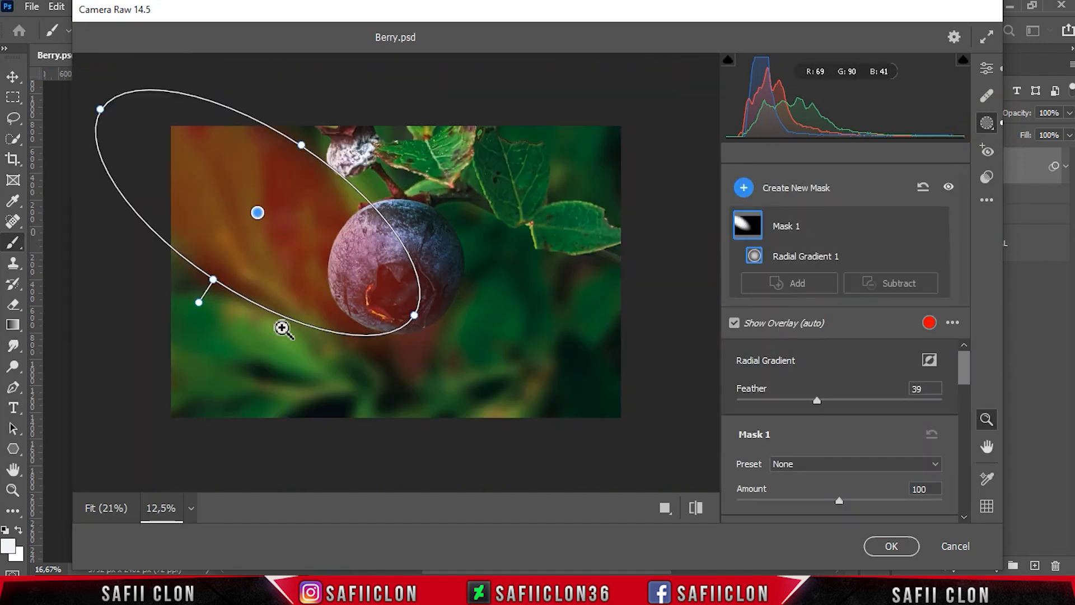
drag(318, 167, 337, 133)
drag(408, 280, 360, 237)
Step: Brighten the radial gradient mask with Exposure +1.20, Highlights +26, Shadows +19 and Blacks +13, and shrink it away from the berry's lower part
drag(964, 378, 966, 404)
drag(852, 388, 869, 389)
drag(844, 436, 859, 461)
drag(840, 507, 855, 507)
drag(855, 507, 853, 507)
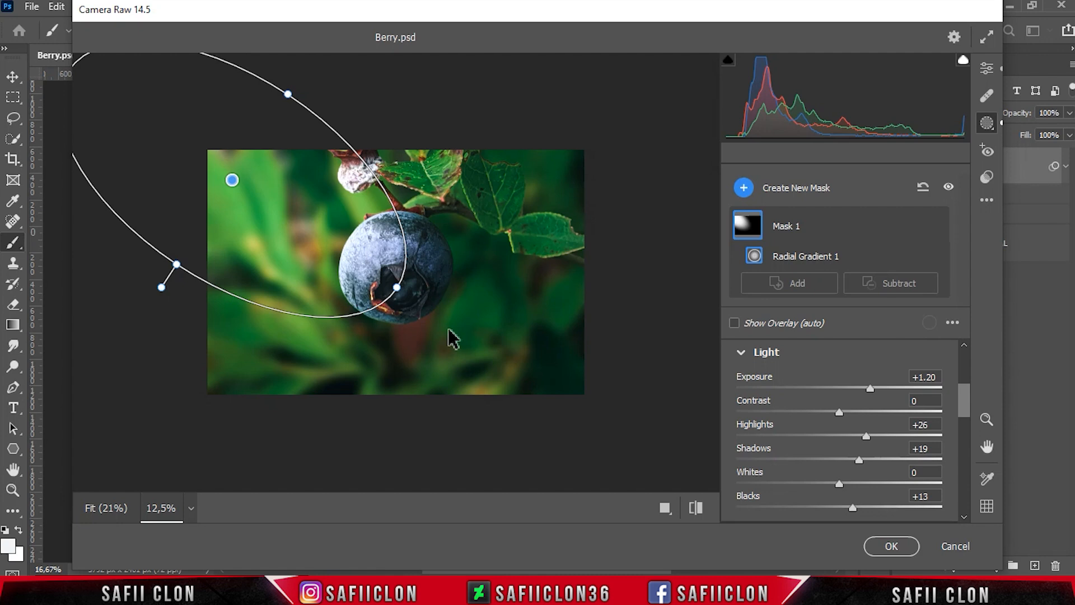
drag(397, 290, 373, 264)
Step: Add a linear gradient mask from the photo's lower-right corner with Exposure -0.30, Contrast +13, Highlights -5, Shadows -11, Whites -37 and Blacks +5
click(816, 192)
click(852, 258)
drag(606, 405, 300, 226)
drag(964, 381, 964, 412)
drag(839, 383, 852, 408)
mouse_move(840, 455)
mouse_down()
mouse_move(831, 452)
mouse_move(892, 476)
mouse_move(838, 472)
mouse_up()
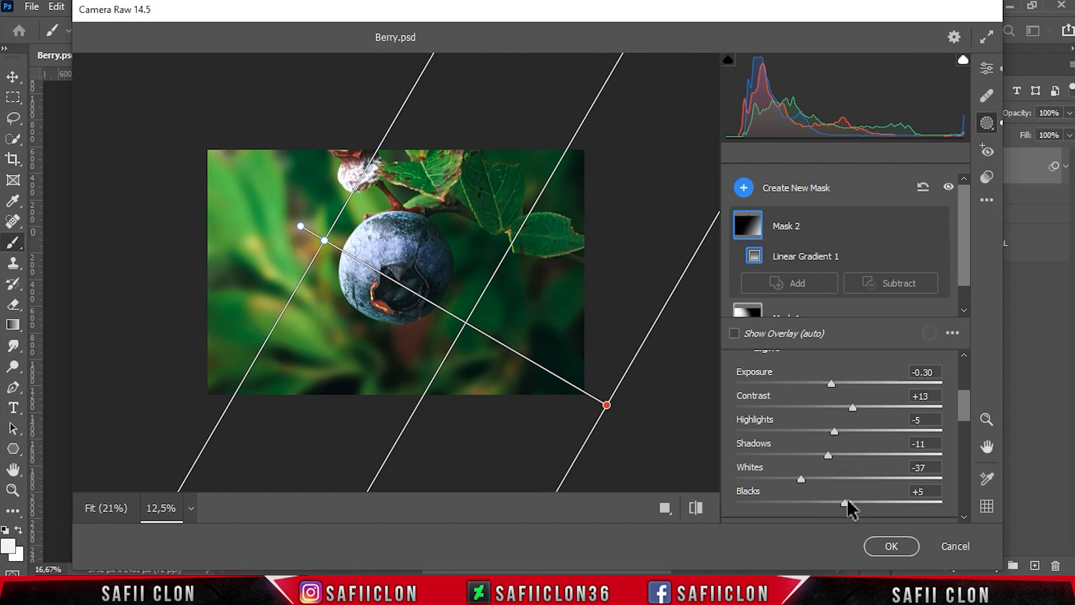
scroll(969, 412, down, 2)
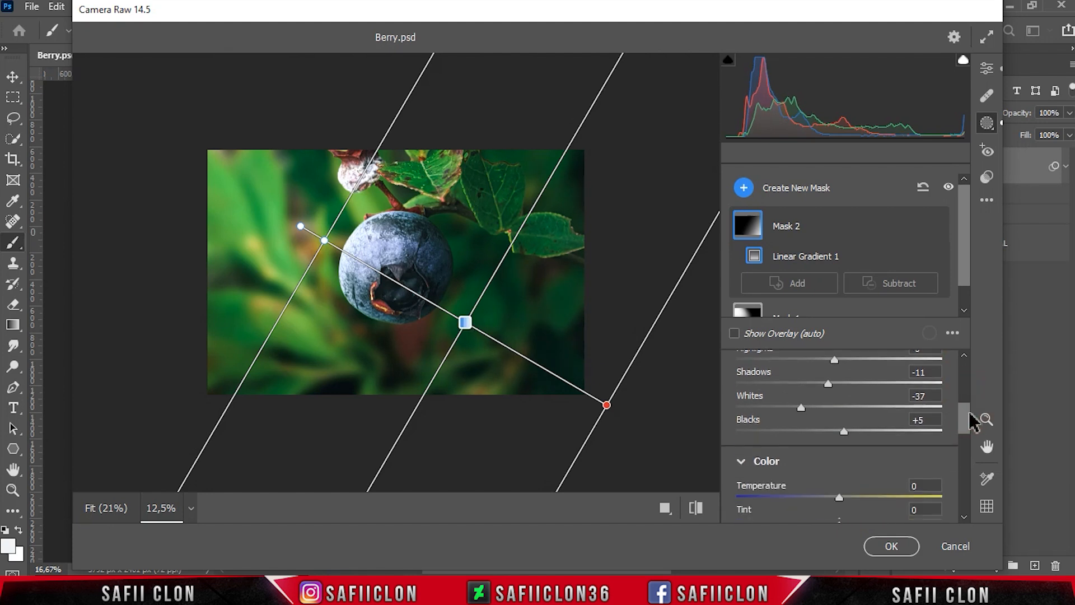
Step: Apply the Artistic 04 profile to the whole photo with its Amount set to 57
scroll(969, 413, up, 5)
click(985, 77)
click(861, 216)
click(811, 273)
click(747, 398)
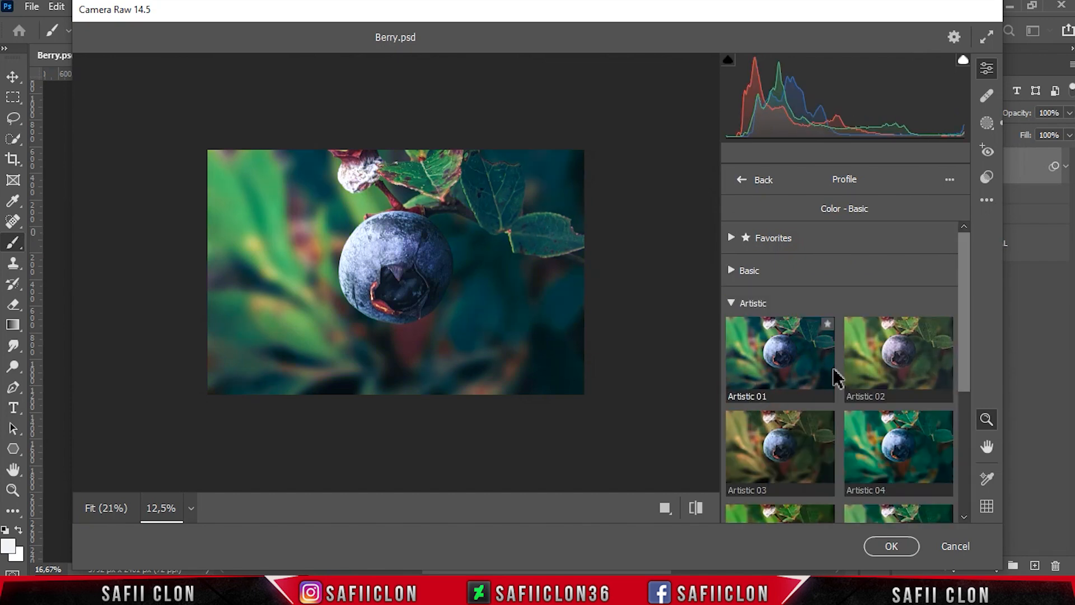
key(ctrl+plus)
key(ctrl+minus)
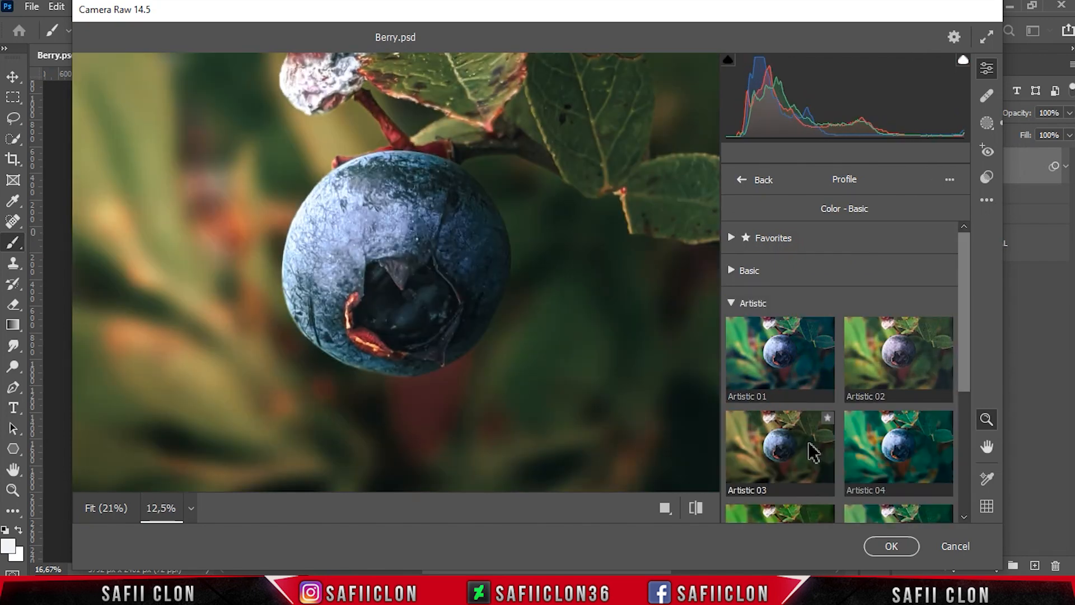
click(927, 451)
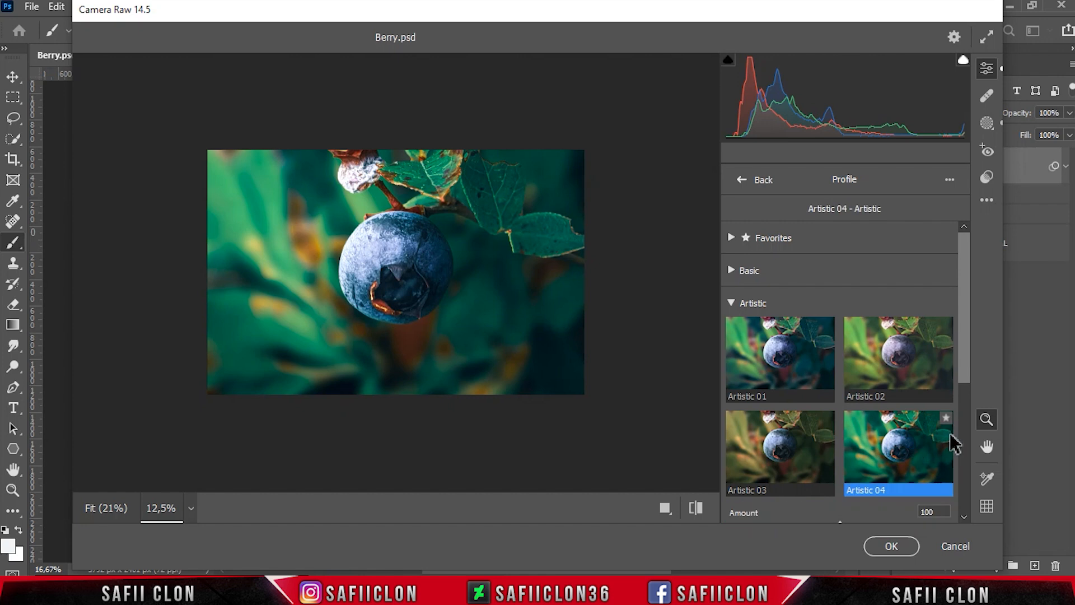
scroll(954, 443, down, 2)
drag(840, 443, 777, 442)
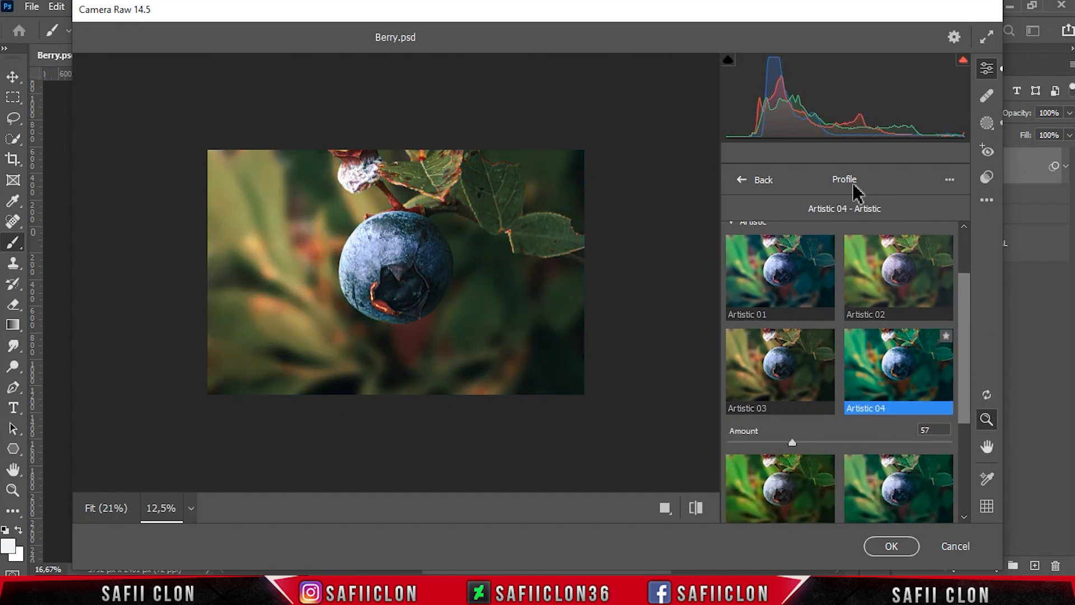
click(743, 179)
Step: Compare the ungraded and graded photo in the different before/after layouts, ending on the single view
click(663, 509)
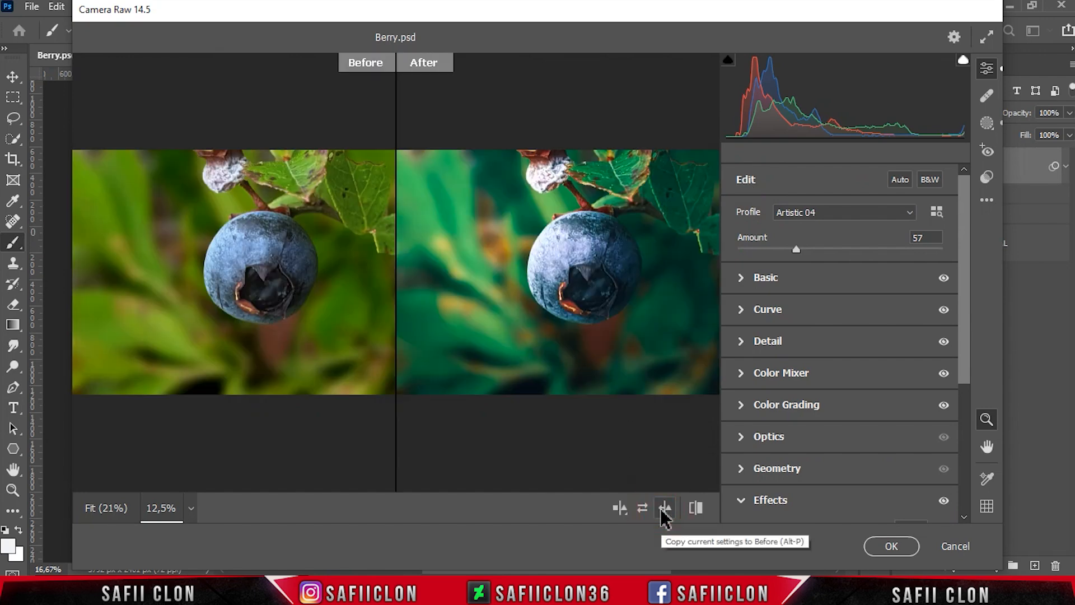
click(619, 508)
click(620, 507)
click(620, 507)
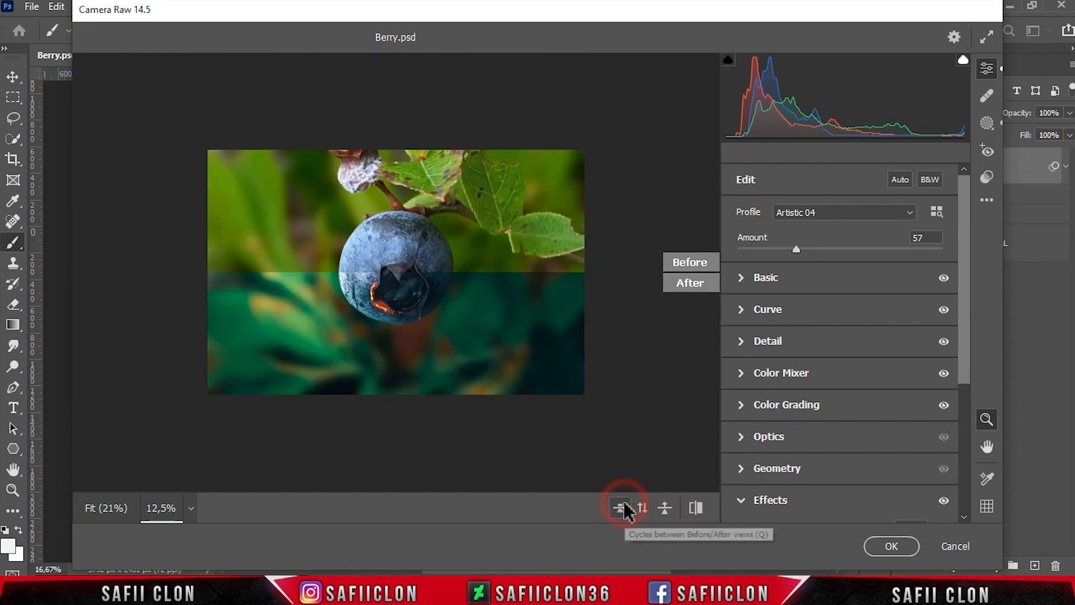
click(622, 508)
Step: Apply the finished Camera Raw grading to the Layer 1 smart object
click(890, 543)
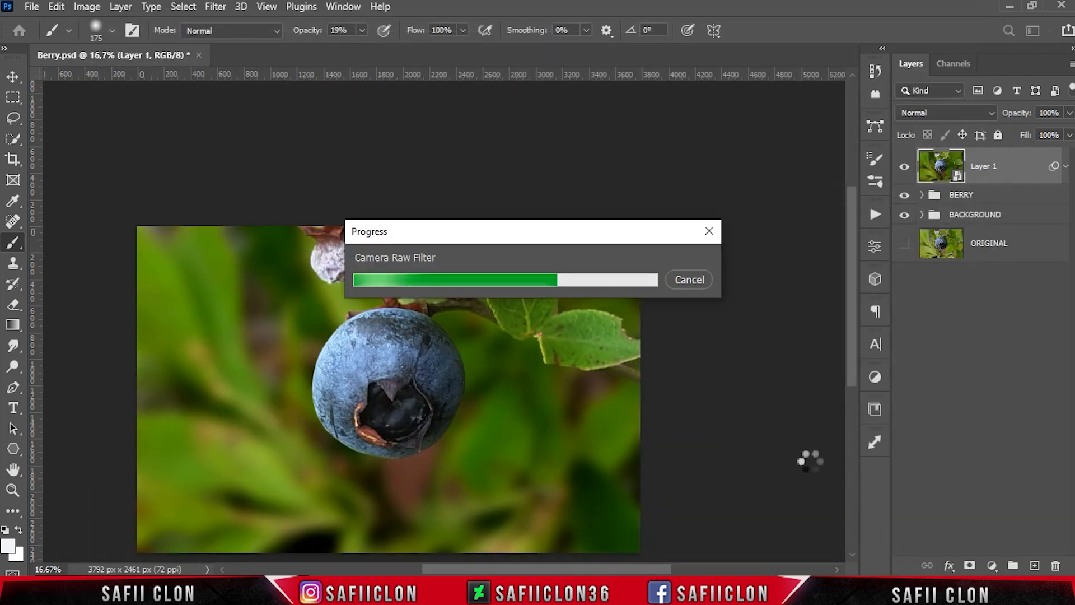
drag(856, 336, 856, 359)
drag(643, 569, 628, 568)
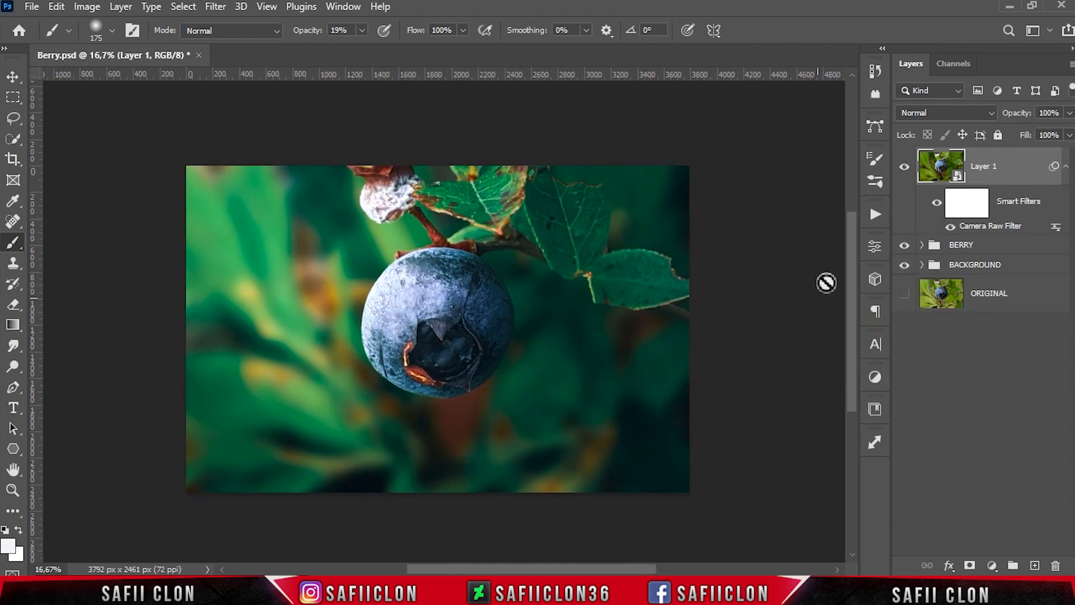
Step: Compare the image with and without Layer 1, hide the BERRY and BACKGROUND groups and show the ORIGINAL layer
click(904, 167)
click(904, 166)
click(904, 167)
click(904, 167)
click(904, 167)
click(904, 167)
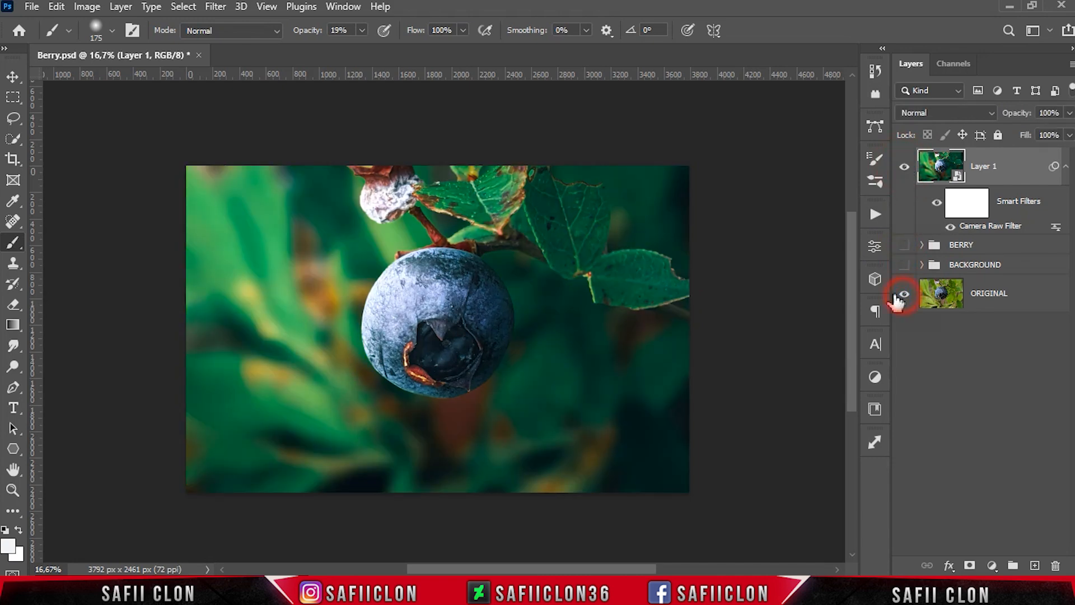
Step: Compare the graded Layer 1 with the ORIGINAL photo by toggling Layer 1's visibility
click(906, 168)
click(906, 168)
click(906, 168)
click(906, 168)
click(906, 168)
click(906, 168)
Step: Examine the graded berry and its surrounding leaves up close and in the full composition
key(ctrl+plus)
key(ctrl+plus)
key(ctrl+plus)
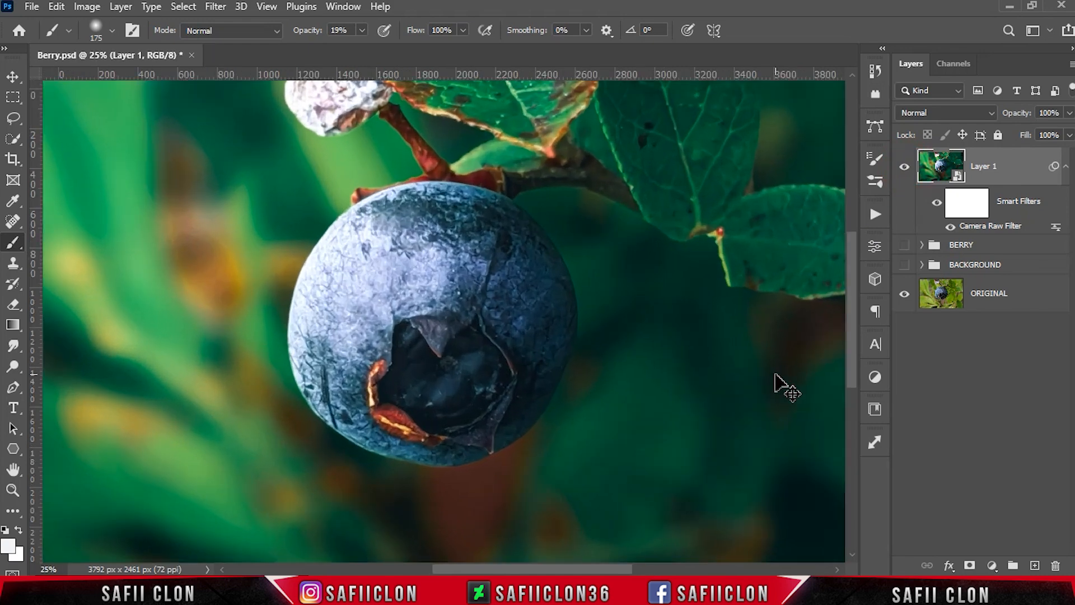
key(ctrl+minus)
key(ctrl+minus)
key(ctrl+minus)
key(ctrl+minus)
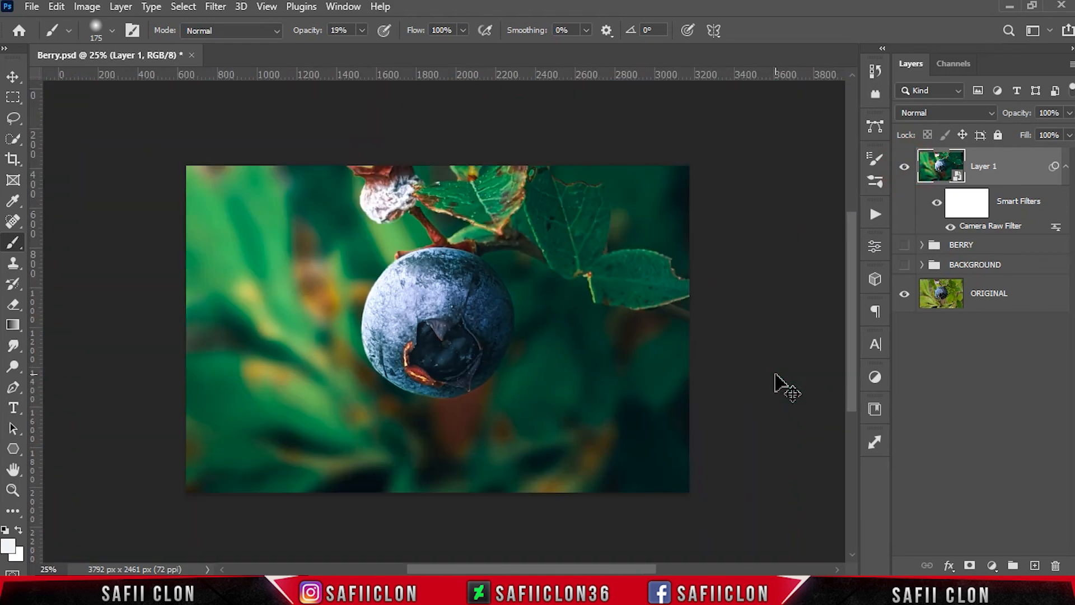
key(ctrl+plus)
key(ctrl+plus)
key(ctrl+minus)
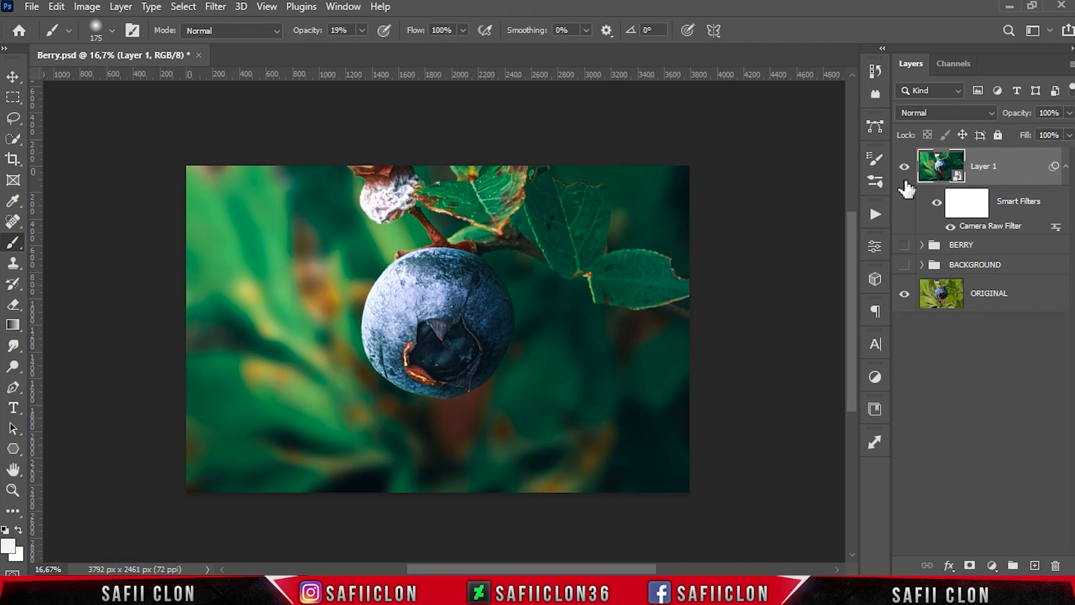
Step: Check the full photo once more with Layer 1 alternately hidden and shown over the ORIGINAL layer
click(905, 167)
click(906, 167)
click(906, 167)
click(906, 167)
click(905, 167)
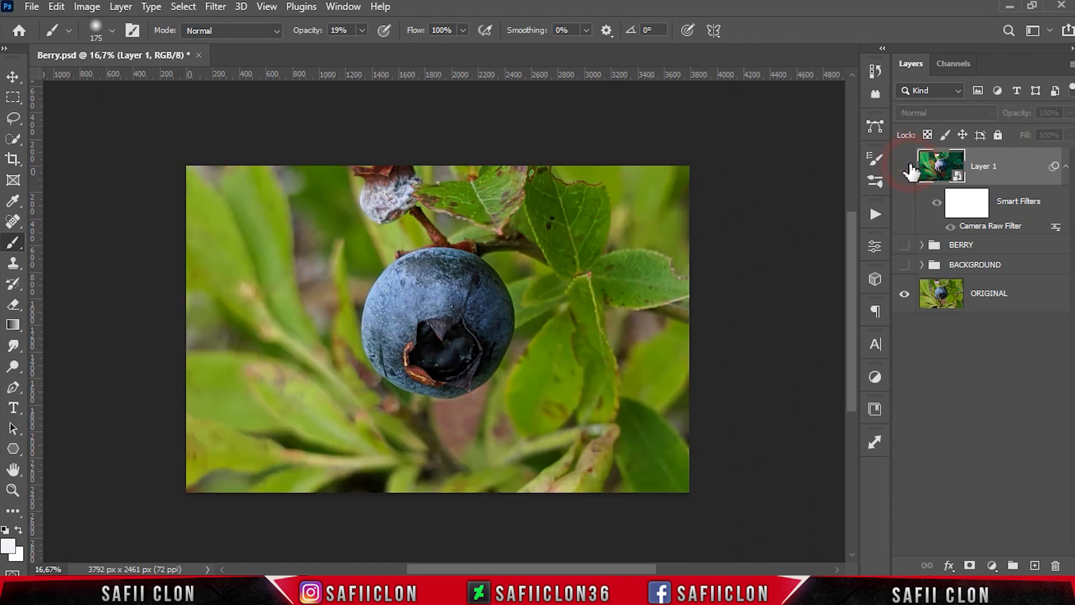
click(905, 167)
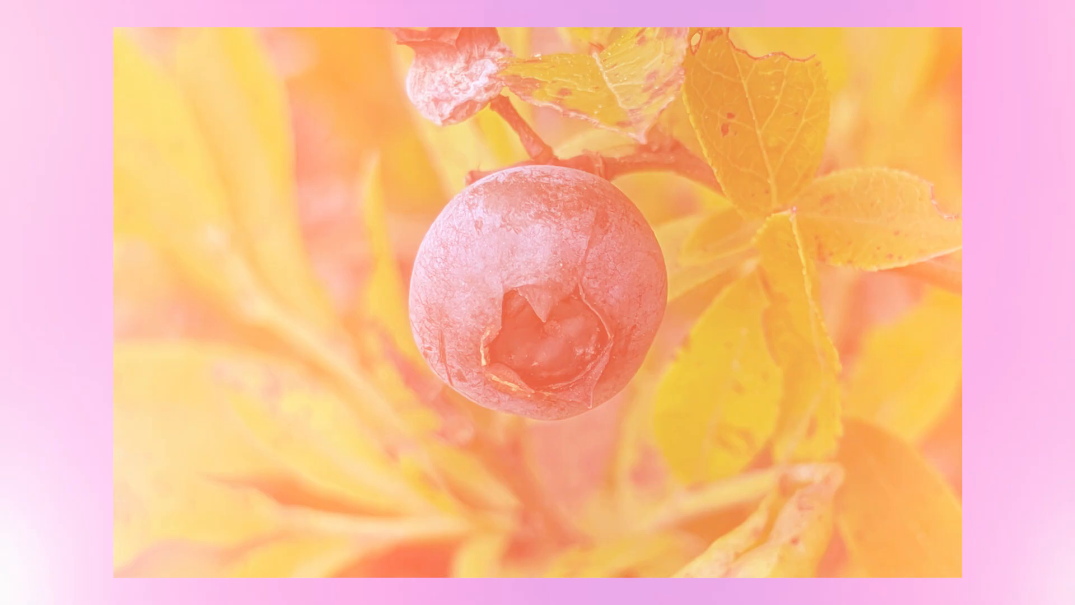